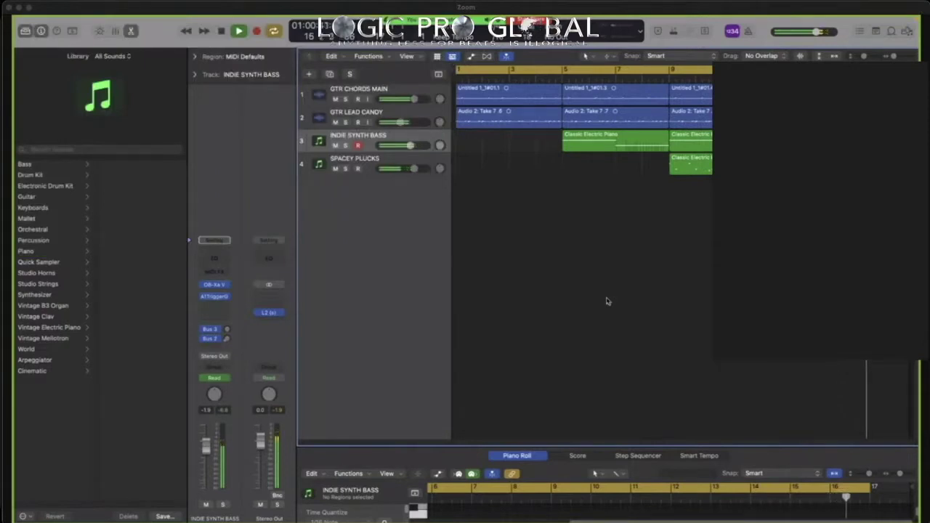
Step: Audition the project from the cycle start, then show Flex editing on the tracks
key("space")
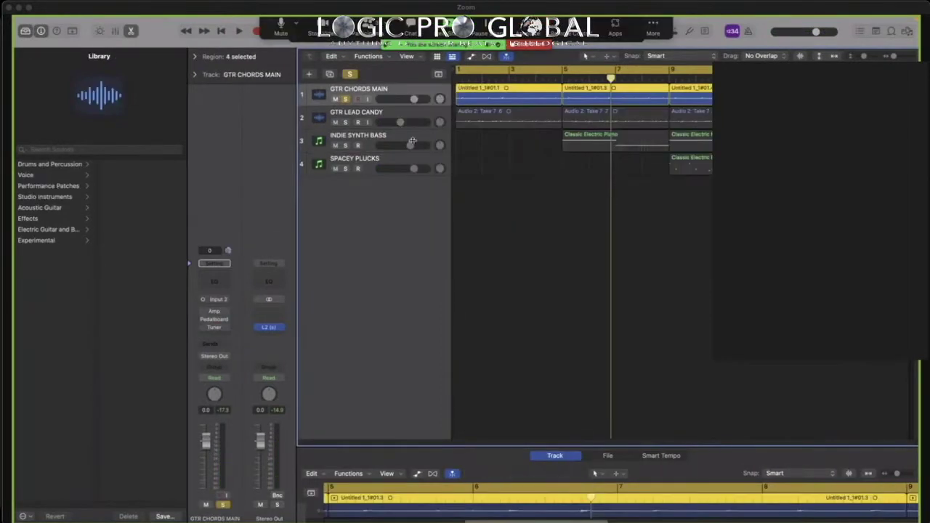
key("space")
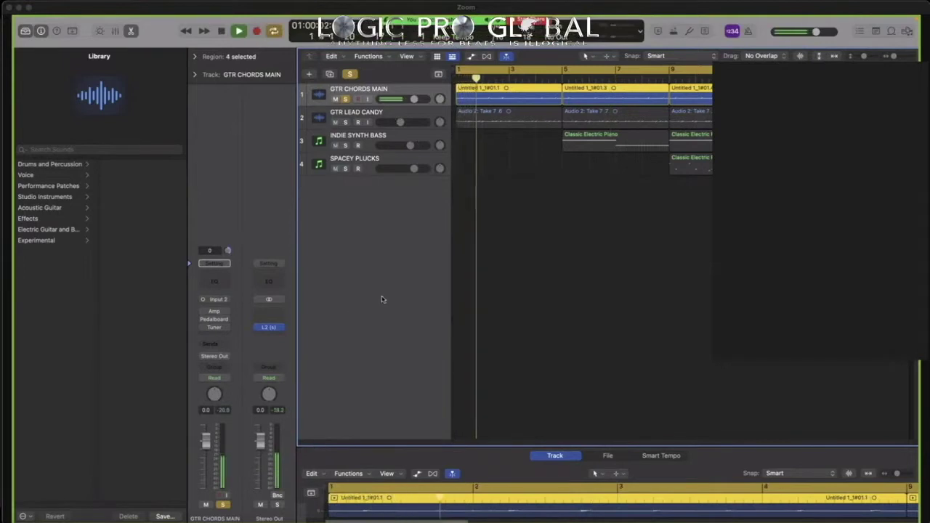
key("space")
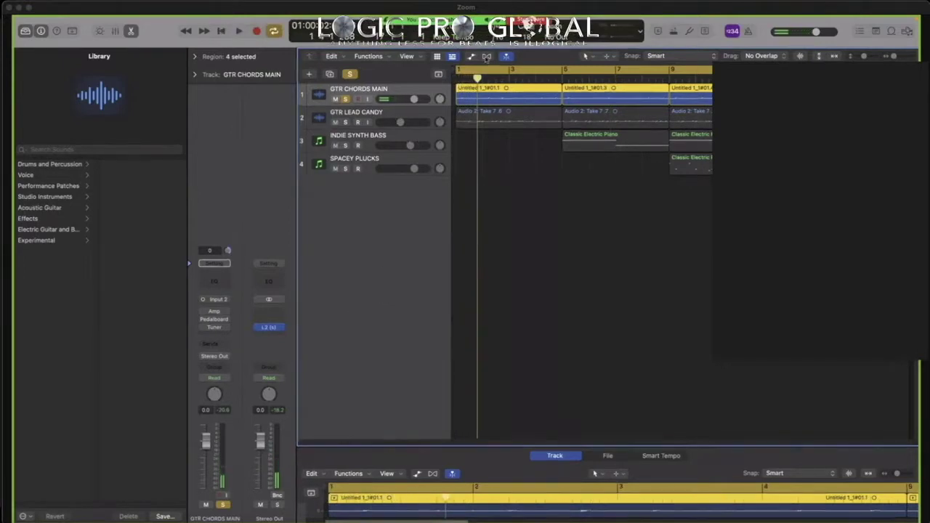
left_click(486, 57)
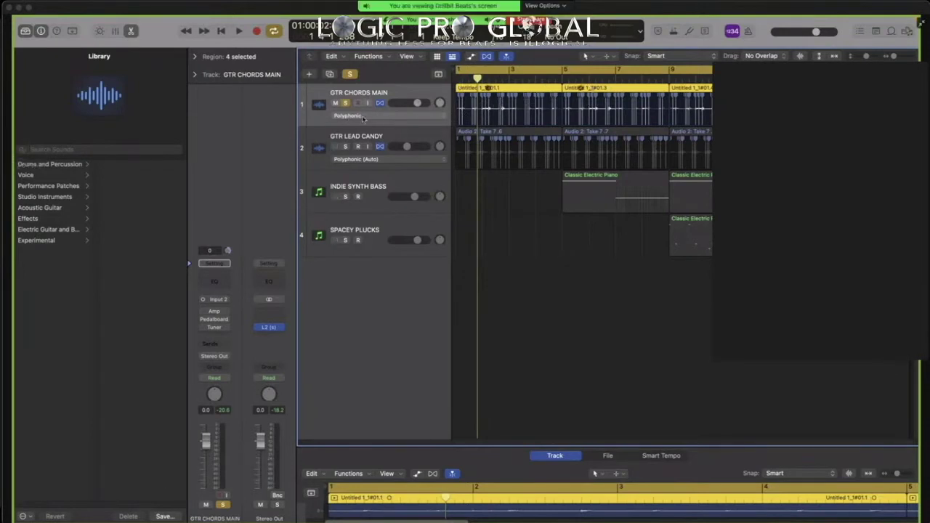
Step: Hear GTR CHORDS MAIN with its Flex button off, then on, then shrink the track rows to compact height
key("space")
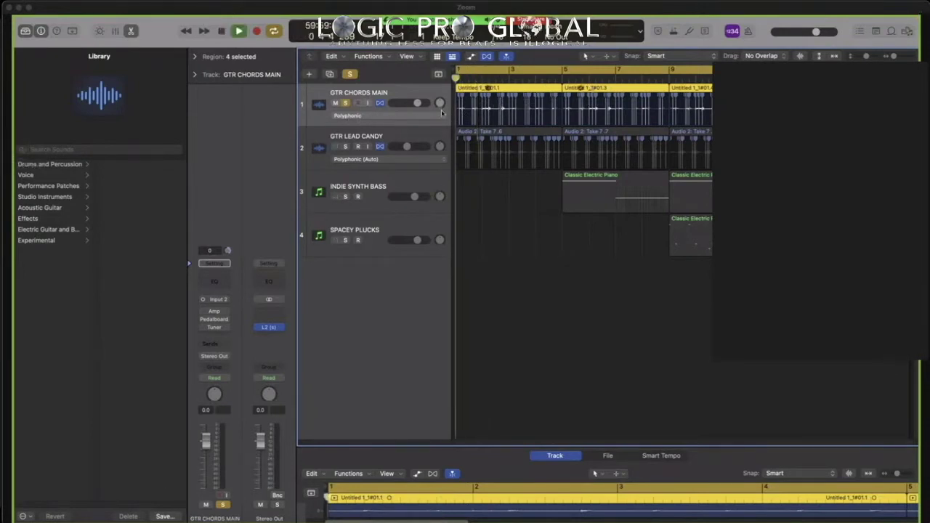
left_click(379, 103)
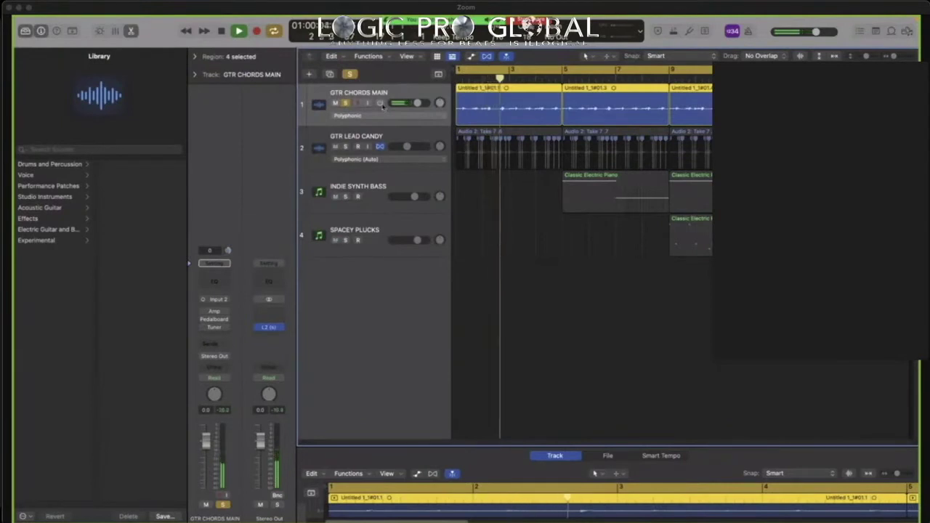
key("space")
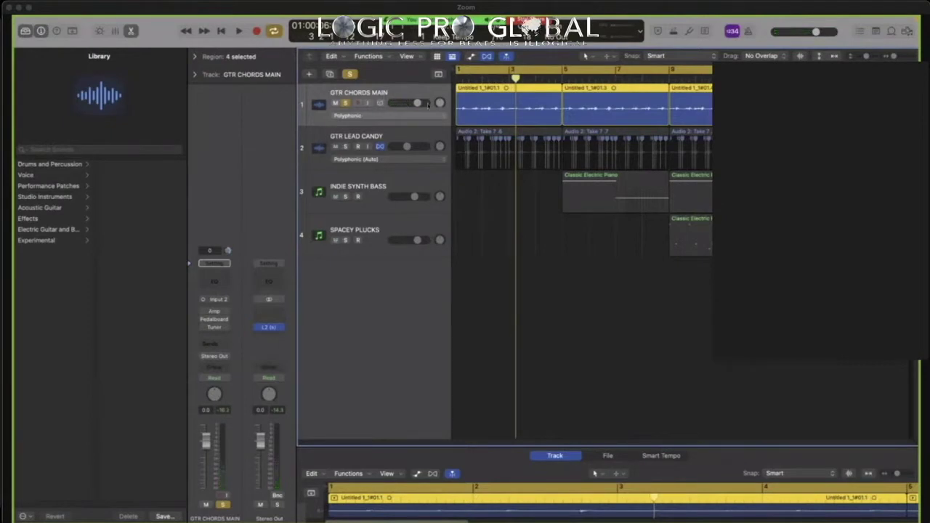
left_click(379, 104)
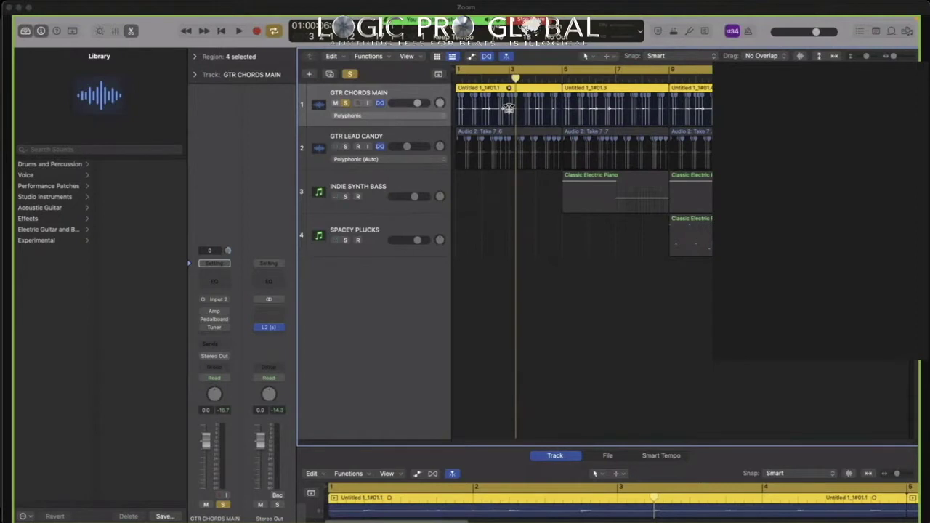
key("space")
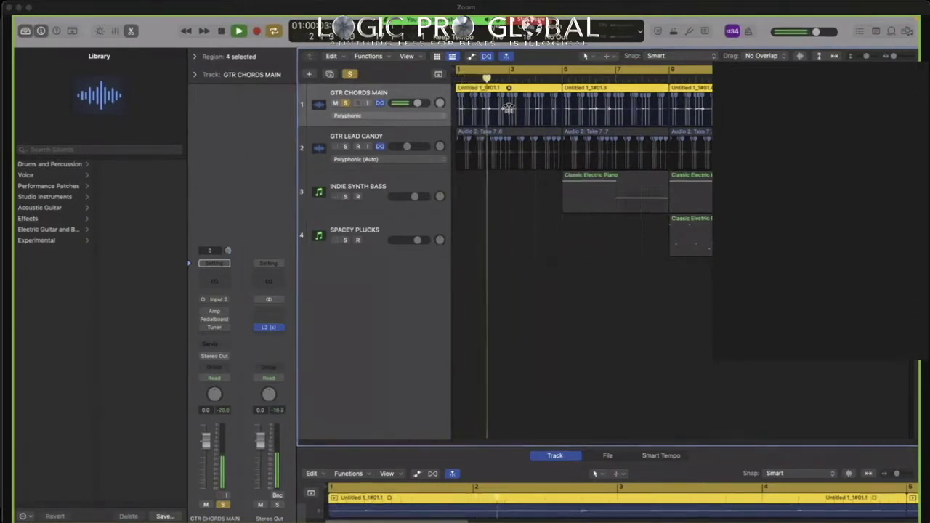
key("space")
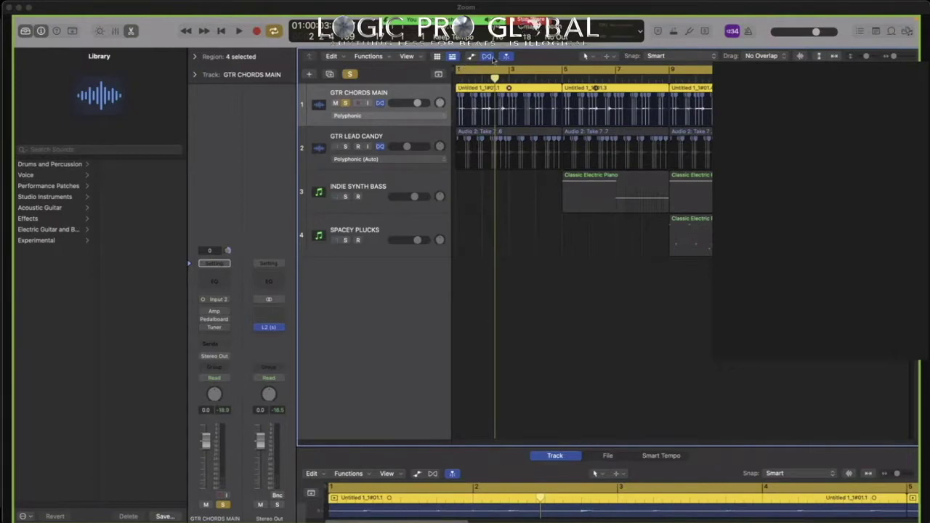
key("super+Up")
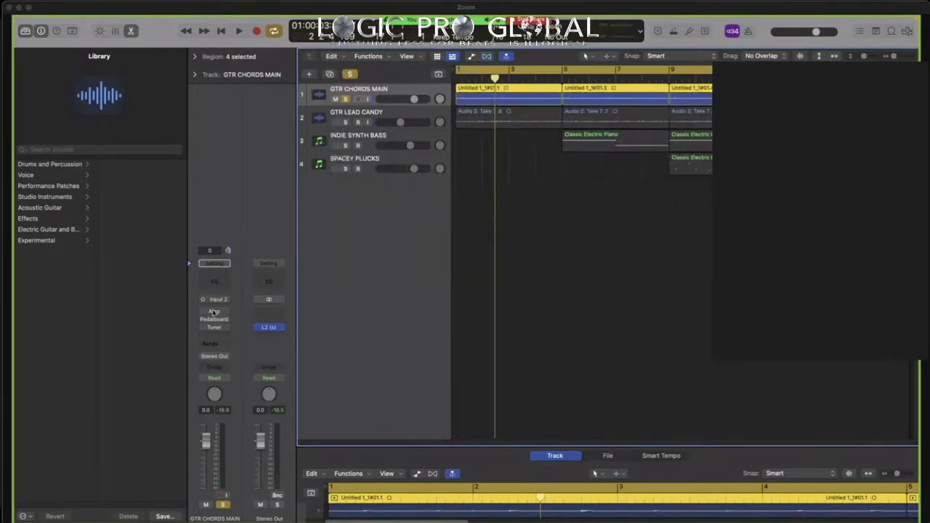
Step: Open GTR CHORDS MAIN's Amp Designer on Stadium Gain, hiding then restoring the amp head view
left_click(216, 310)
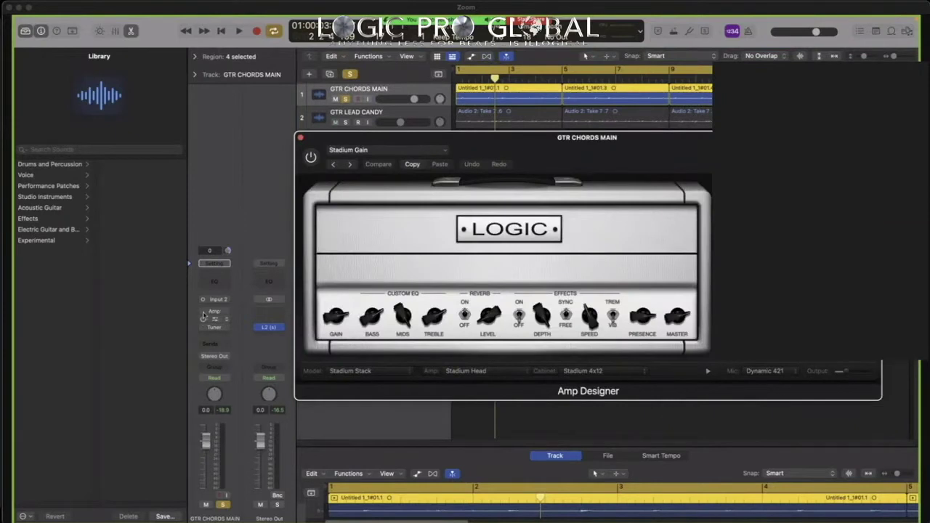
left_click(215, 312)
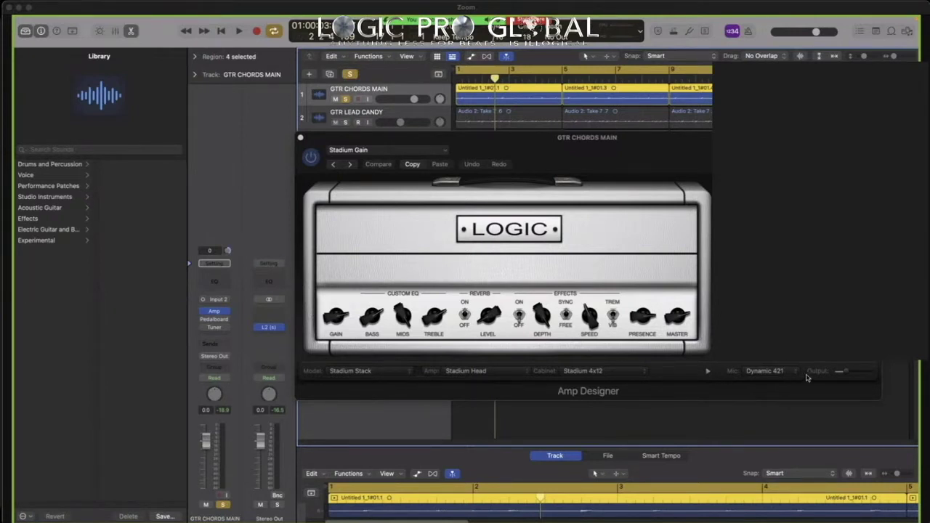
mouse_move(807, 377)
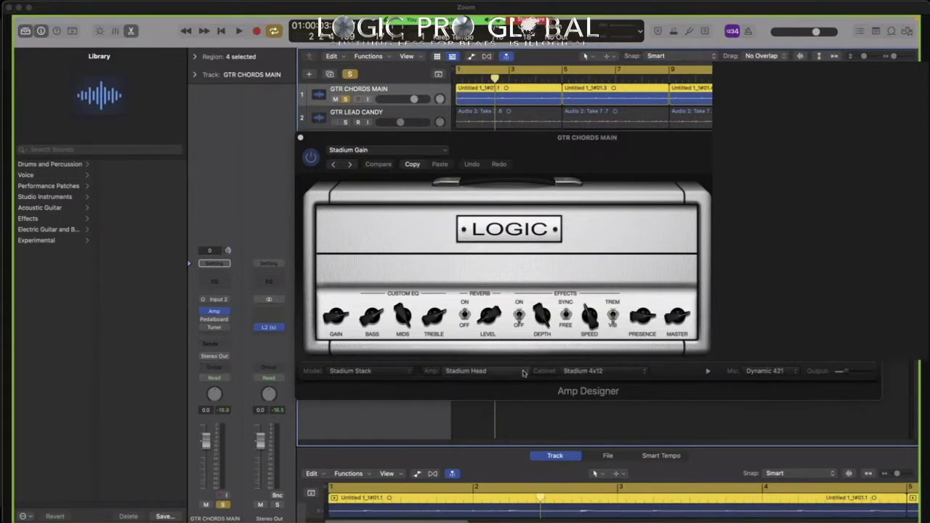
left_click(706, 373)
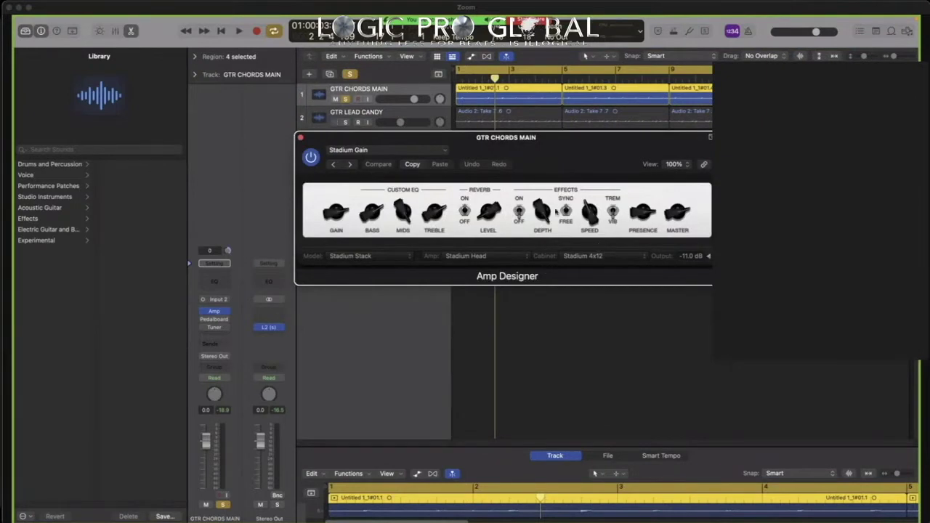
left_click(708, 256)
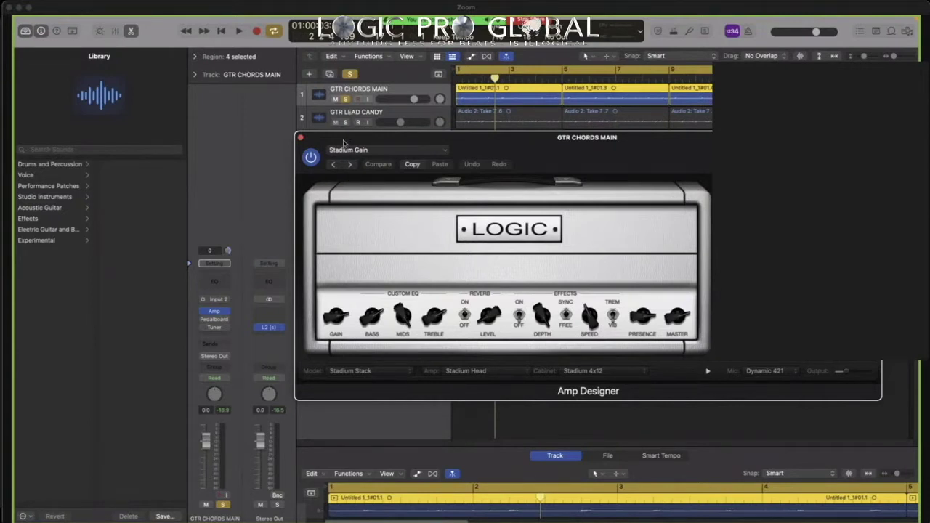
Step: Reposition the Amp Designer window, play, and swap solo to GTR LEAD CANDY and back to GTR CHORDS MAIN
left_click_drag(346, 139, 347, 177)
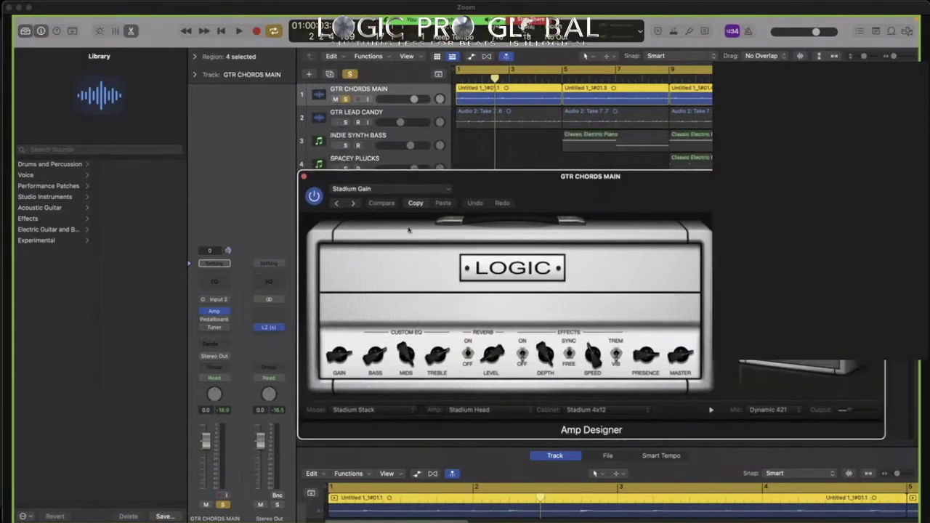
left_click_drag(388, 181, 370, 125)
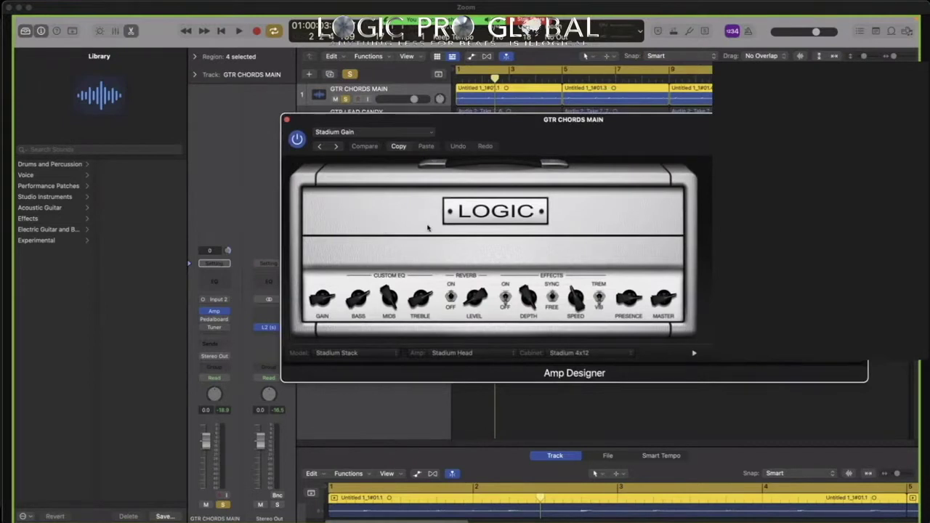
key("space")
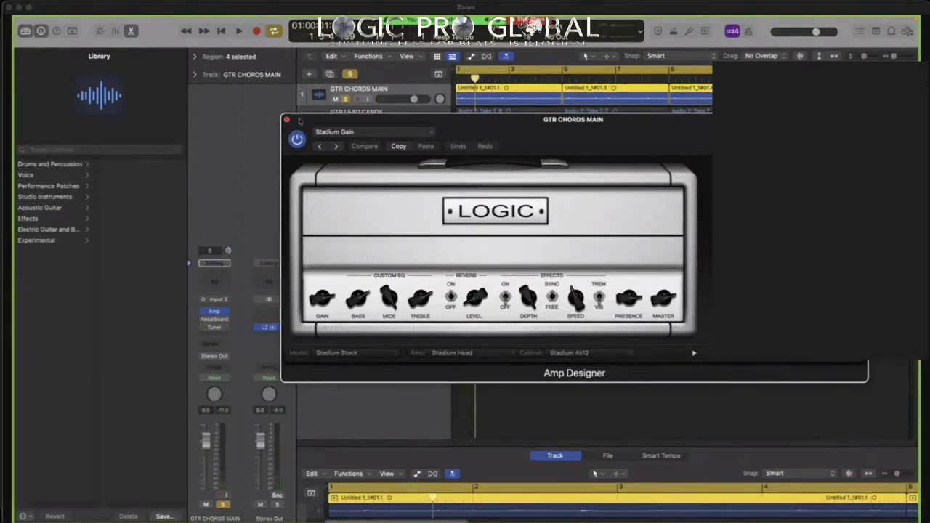
left_click_drag(301, 122, 341, 121)
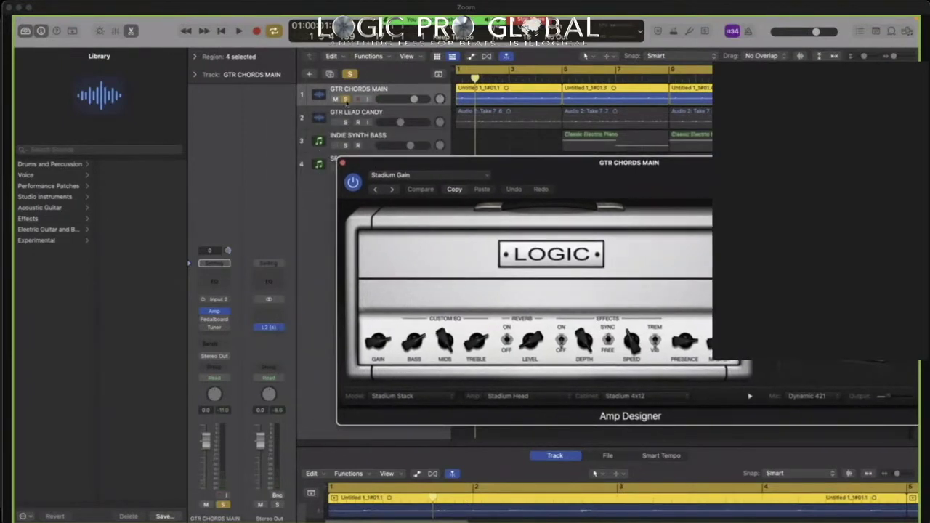
left_click(345, 99)
left_click(345, 122)
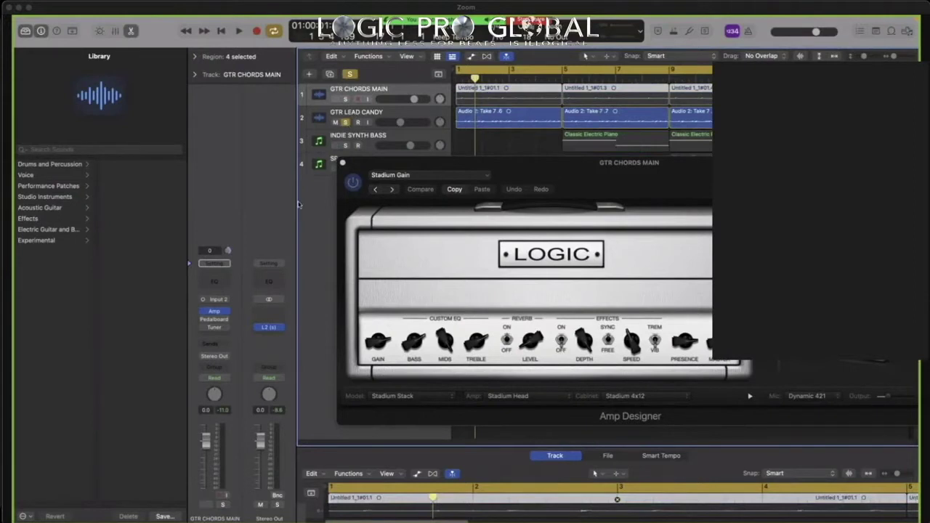
left_click(345, 122)
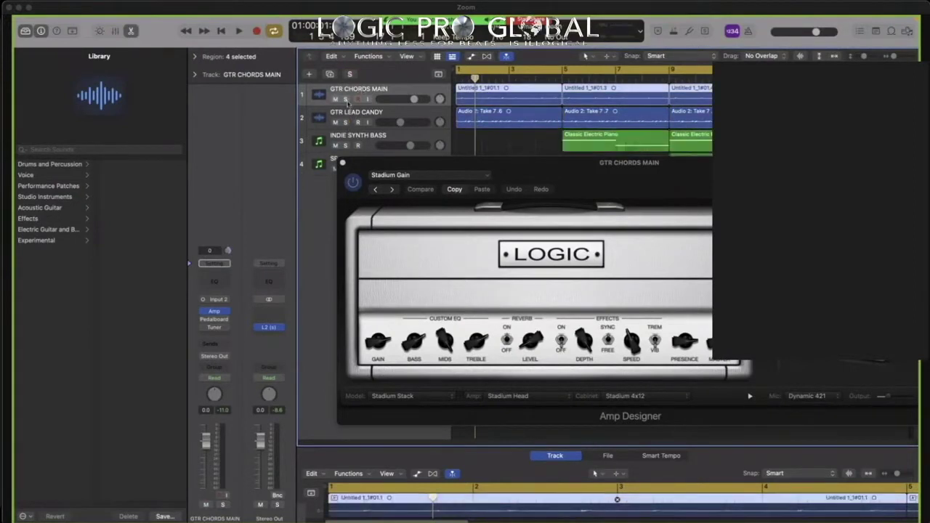
left_click(345, 99)
mouse_move(214, 321)
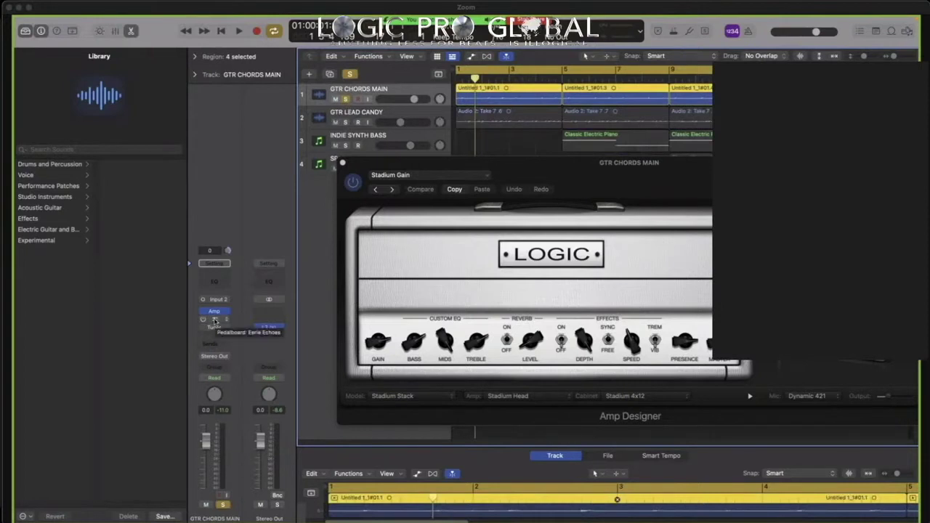
Step: Open GTR CHORDS MAIN's Pedalboard with the Eerie Echoes Tie Dye Delay and position its window
left_click(214, 319)
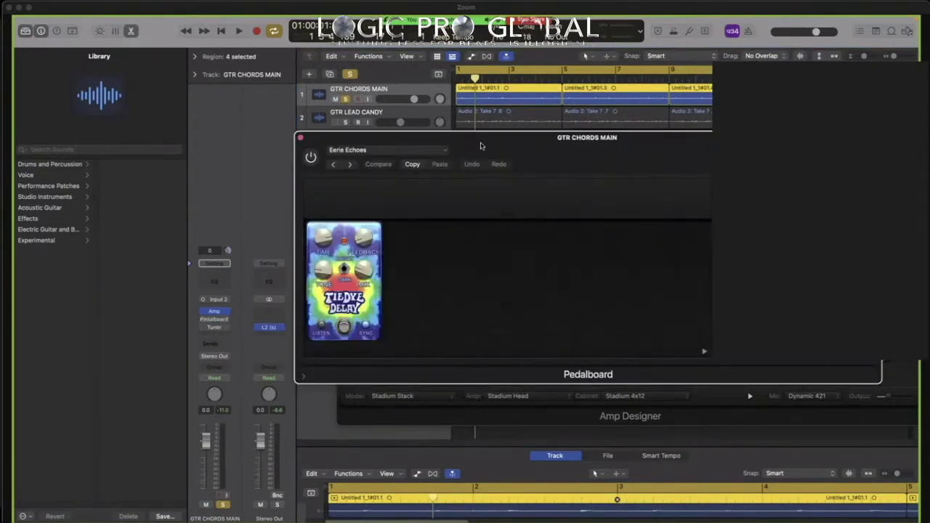
left_click_drag(481, 146, 511, 124)
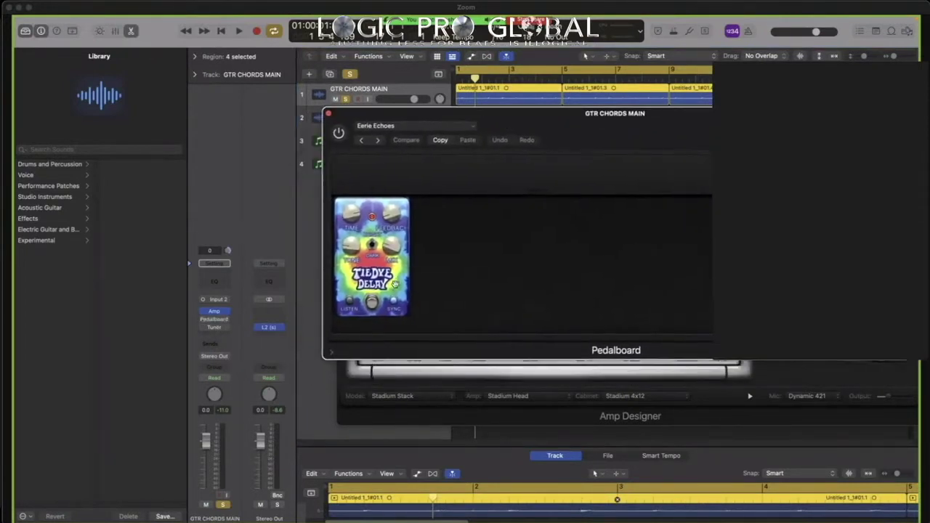
left_click_drag(457, 122, 463, 129)
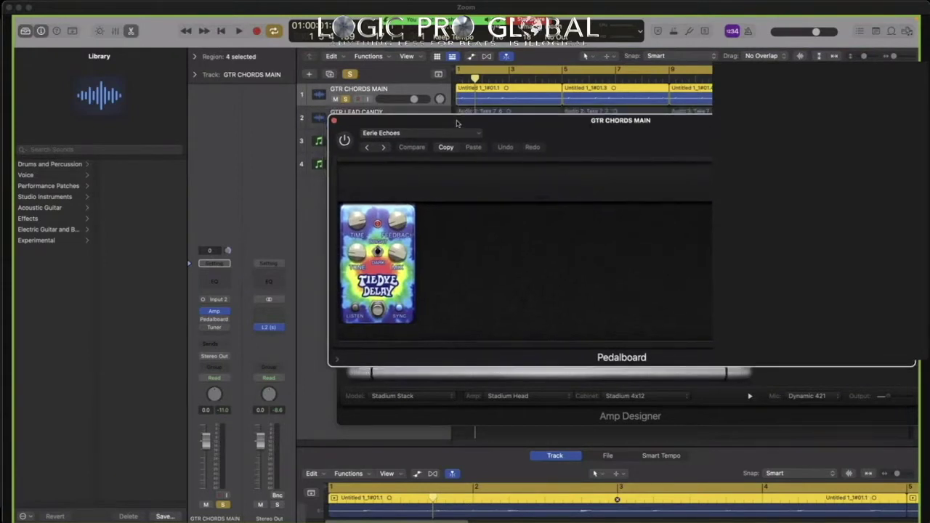
Step: Compare the chords with the Pedalboard bypassed and enabled, then move it down-left to show the pedal browser
left_click(204, 320)
left_click(205, 324)
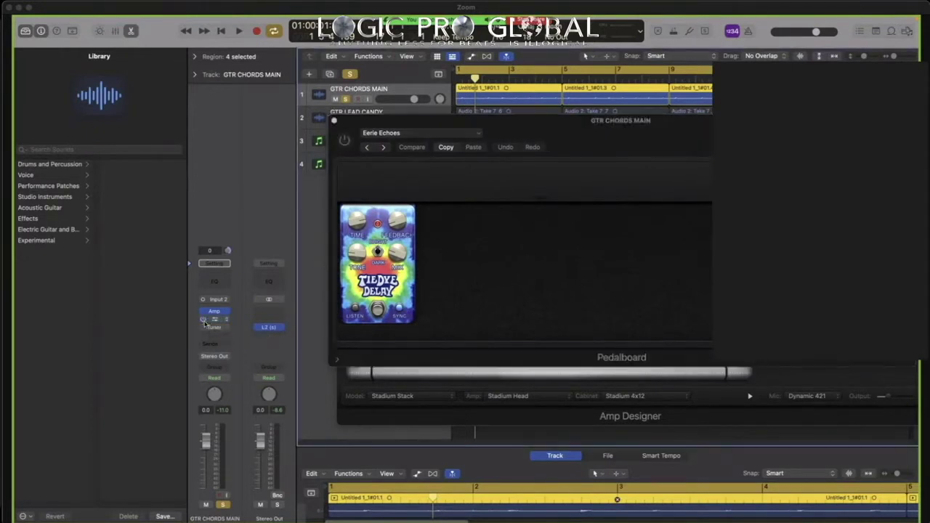
key("space")
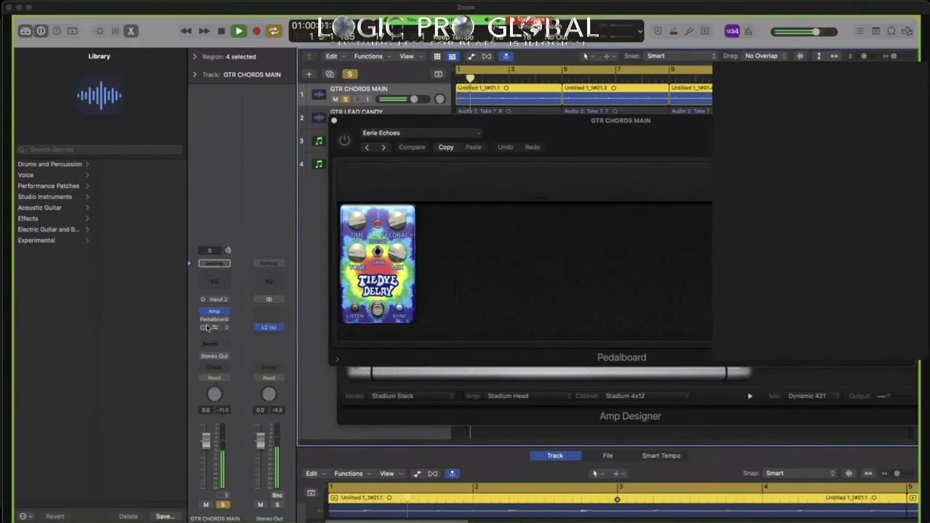
left_click(204, 321)
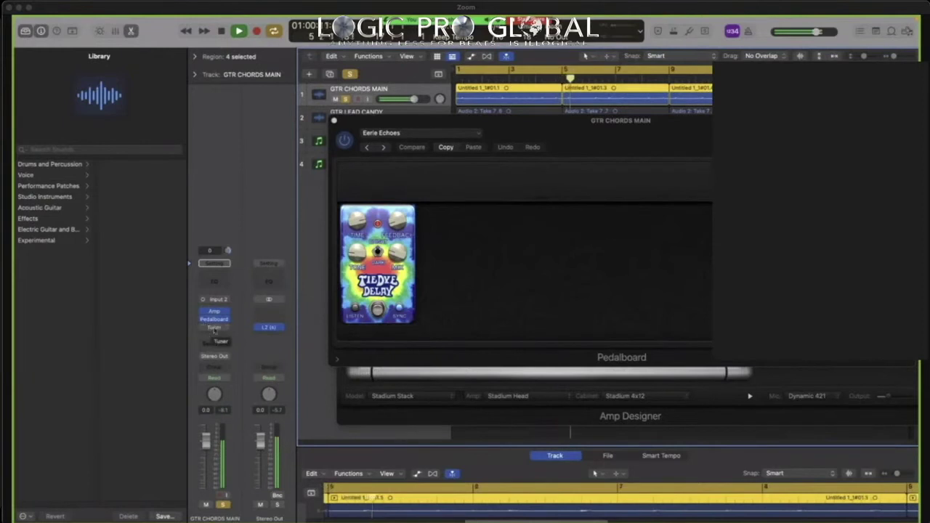
key("space")
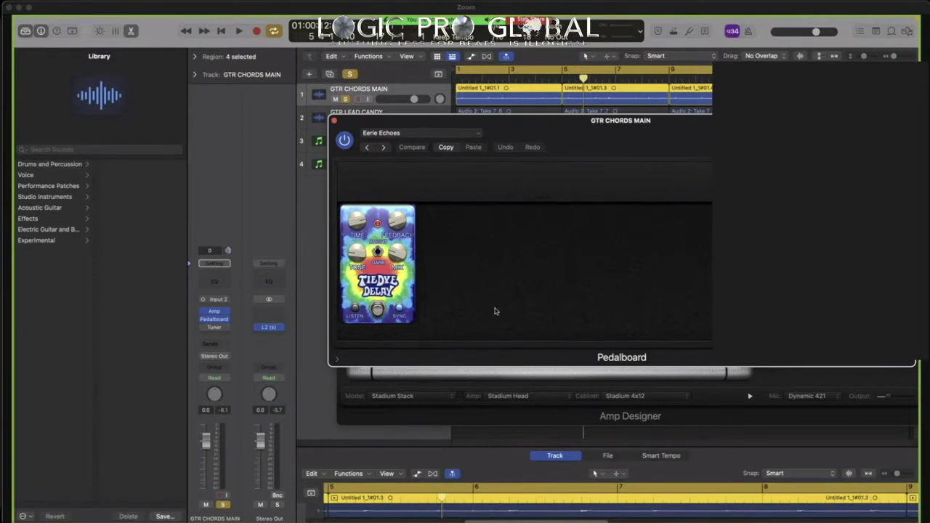
left_click_drag(544, 134, 530, 133)
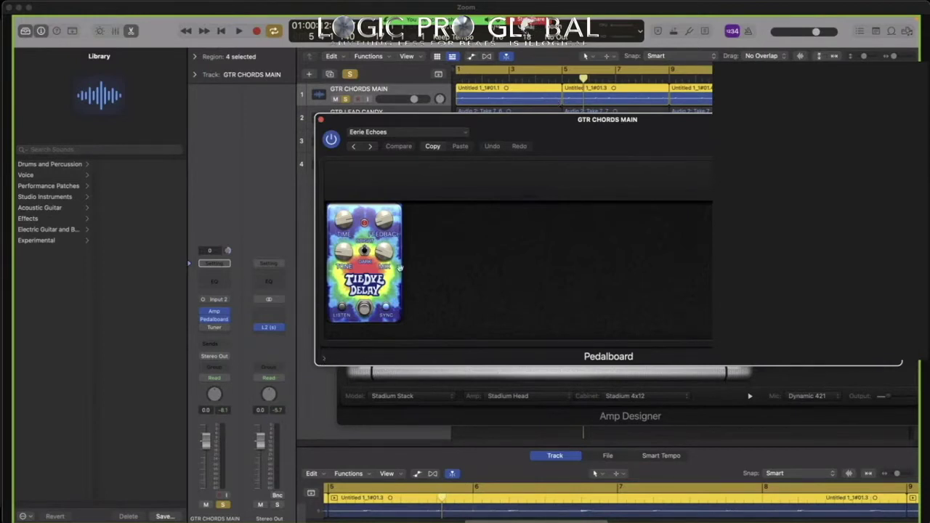
left_click_drag(507, 127, 494, 237)
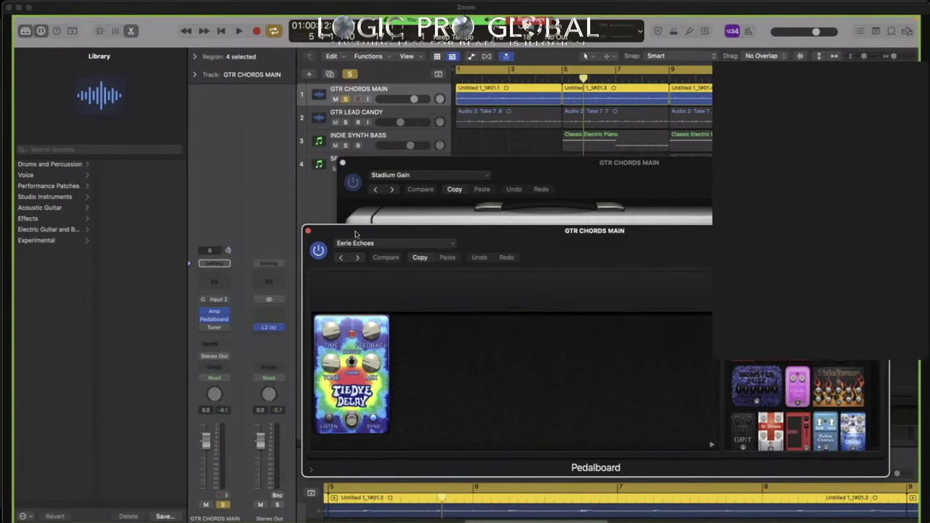
Step: Move the Pedalboard window up over the amp and scroll down through the pedal browser
left_click_drag(358, 230, 363, 206)
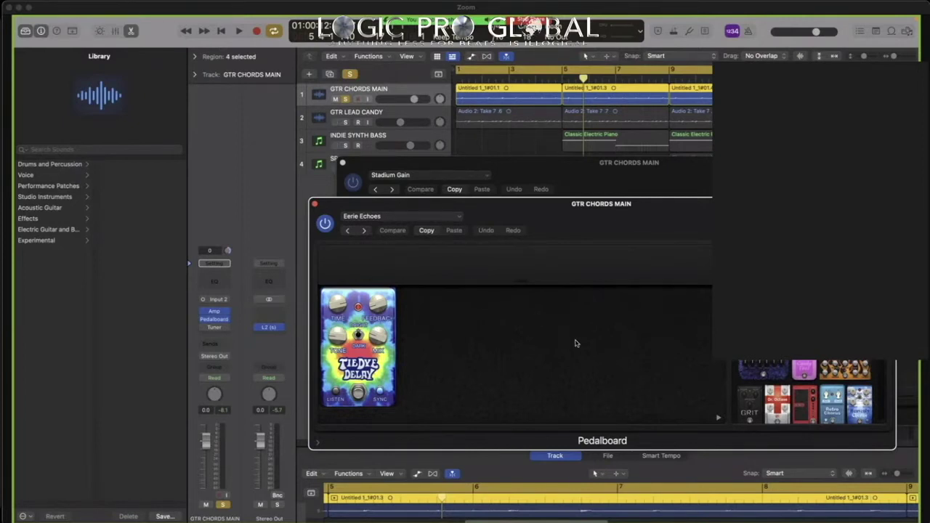
left_click_drag(577, 215, 579, 187)
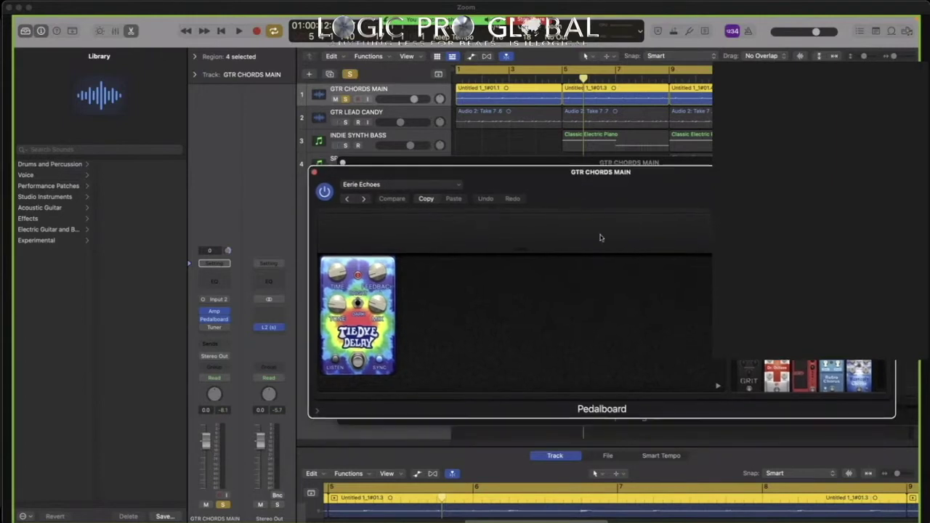
scroll(810, 376, "down", 5)
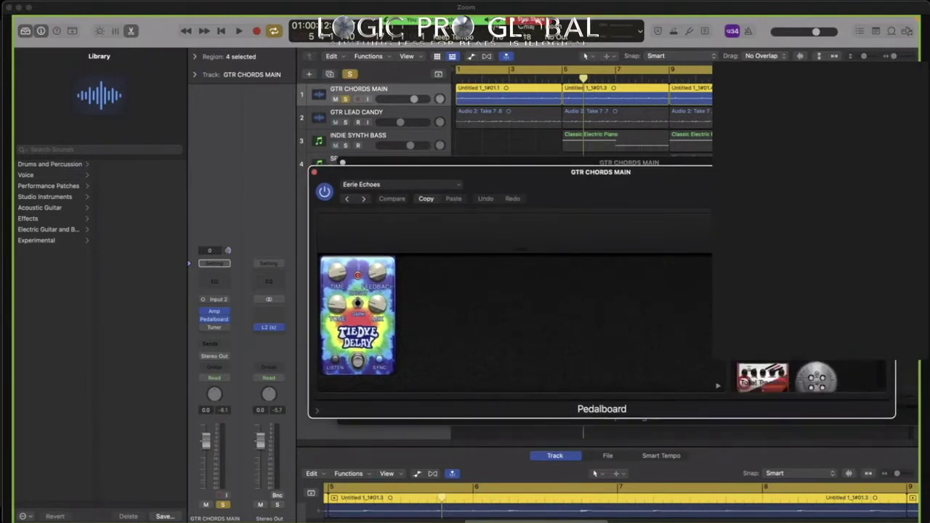
scroll(810, 376, "down", 4)
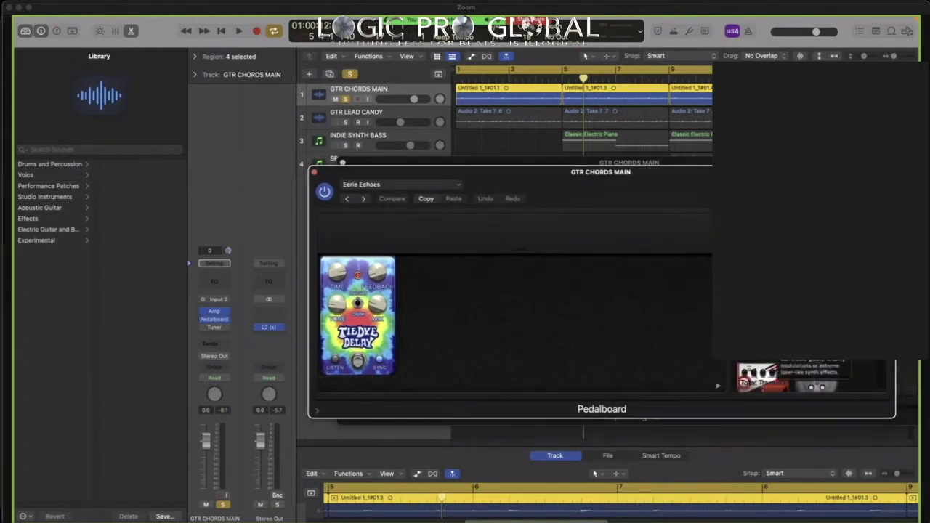
scroll(854, 381, "down", 4)
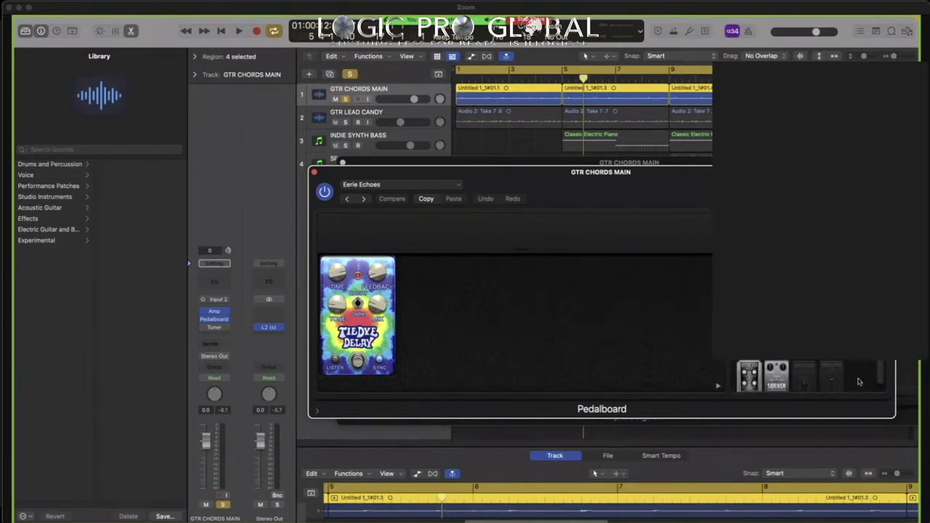
scroll(856, 376, "down", 4)
scroll(854, 371, "down", 3)
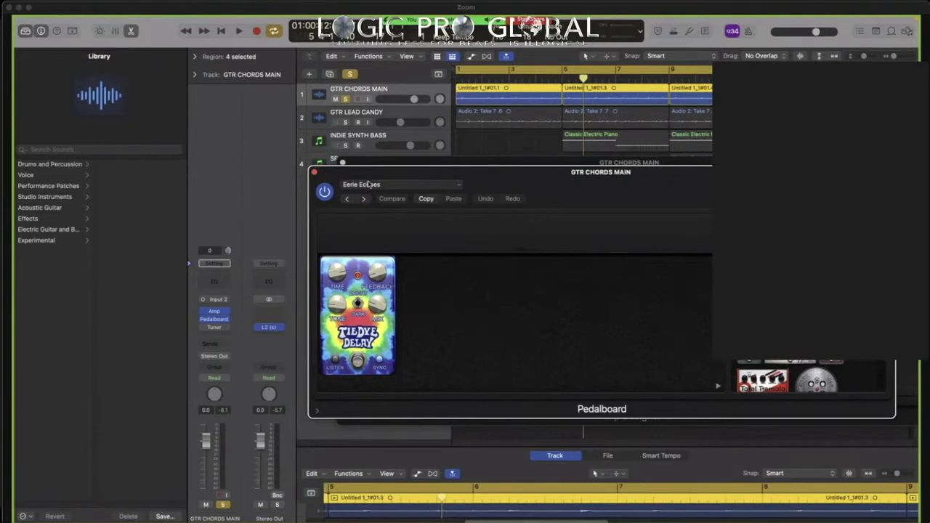
Step: Play the chords through the Tie Dye Delay, then close the Pedalboard window
key("space")
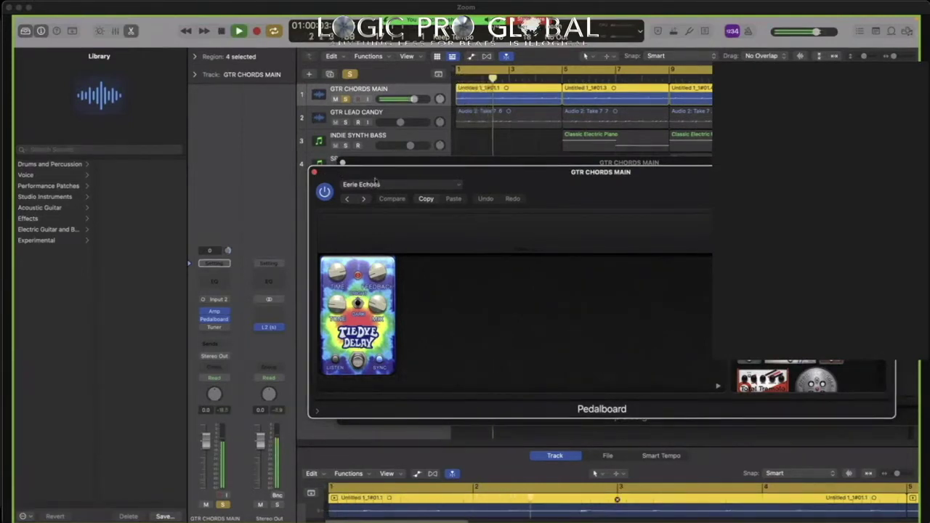
key("space")
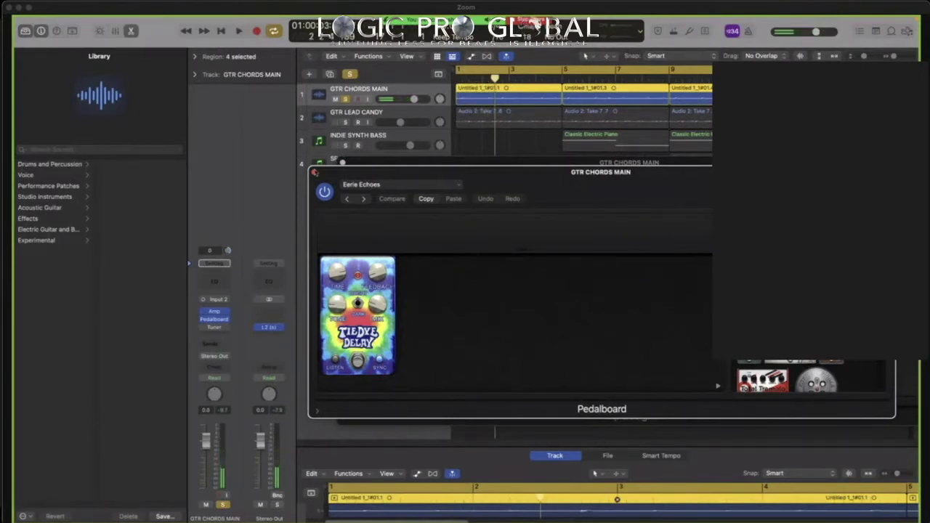
left_click(314, 172)
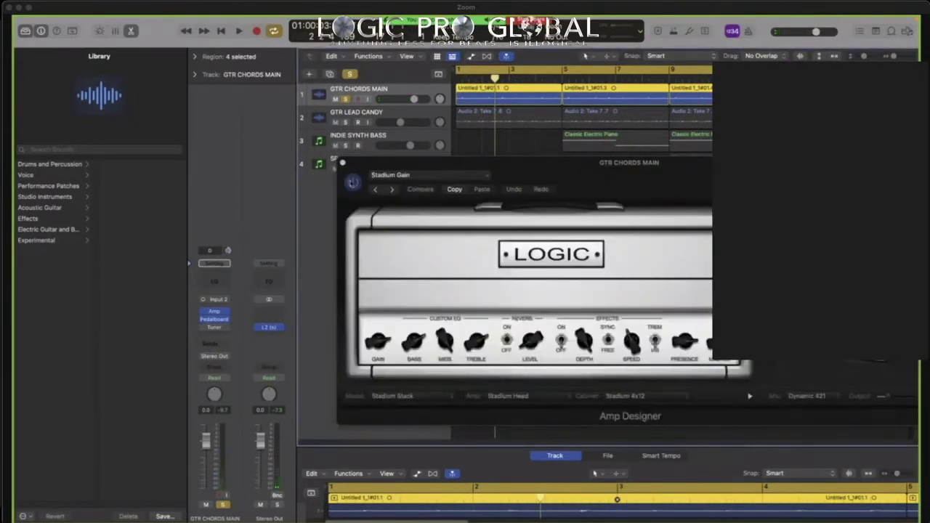
Step: Close the chords Amp Designer and solo GTR LEAD CANDY instead of GTR CHORDS MAIN
left_click(343, 163)
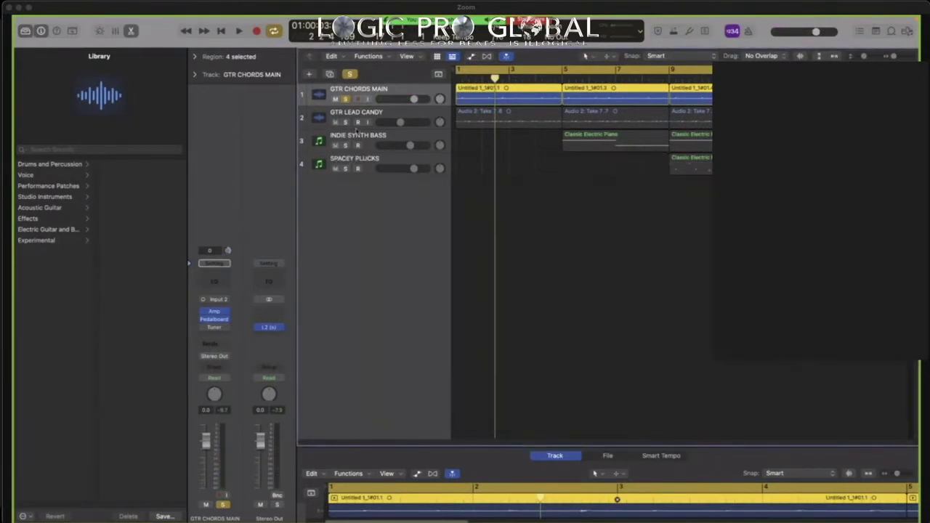
left_click(377, 113)
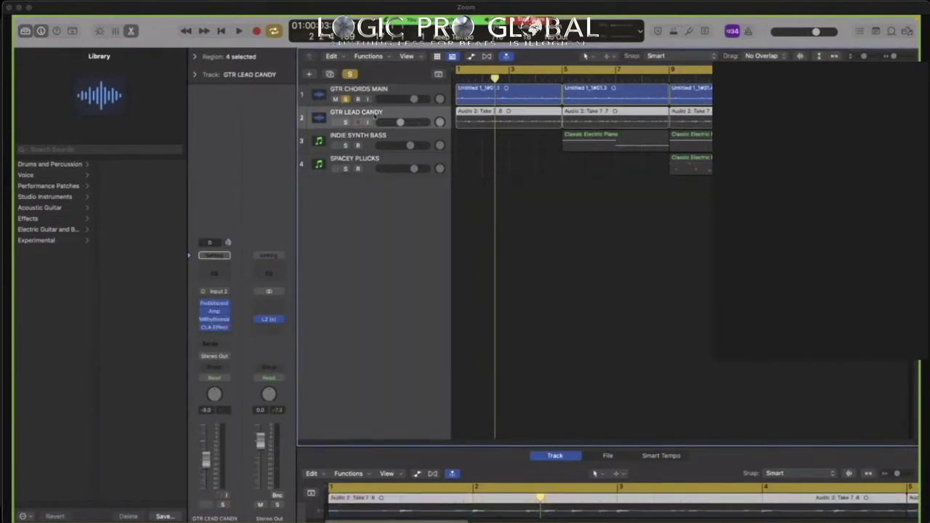
left_click(346, 122)
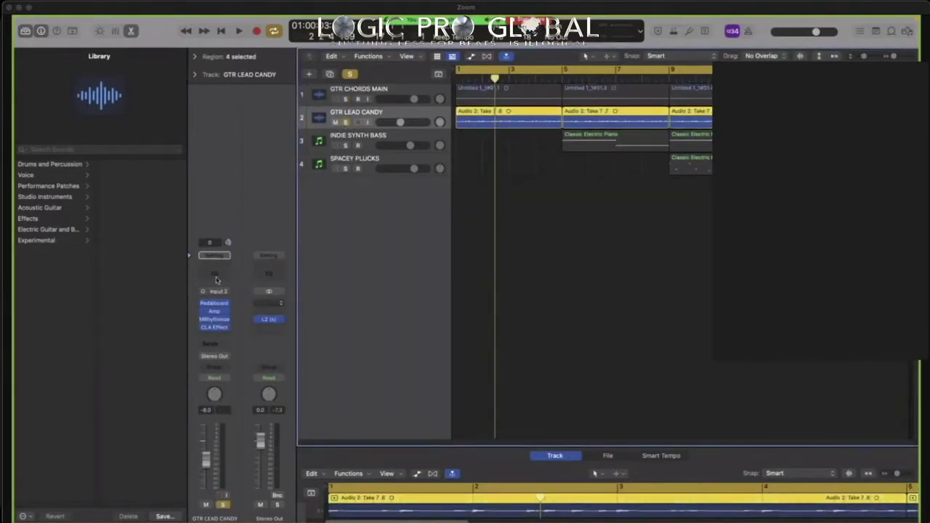
Step: Play the soloed lead guitar, then open and dismiss an empty insert's plug-in list
mouse_move(205, 310)
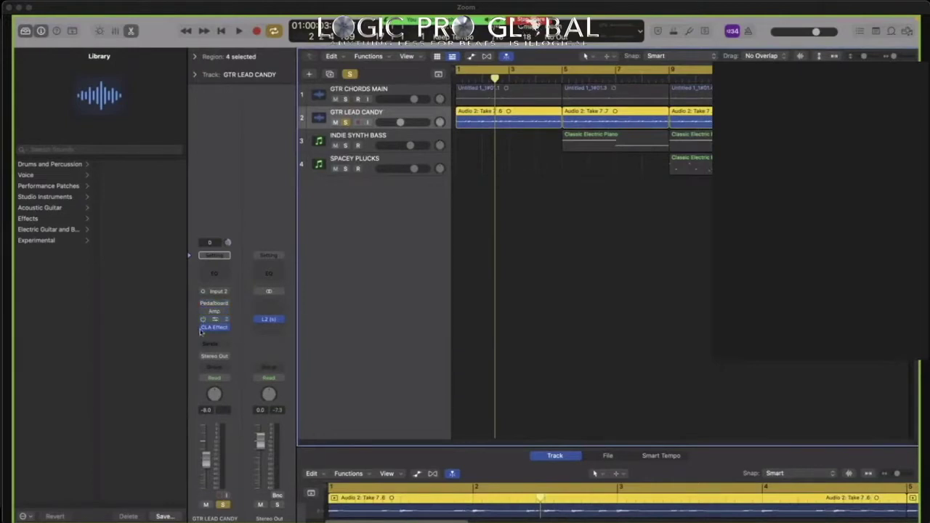
key("space")
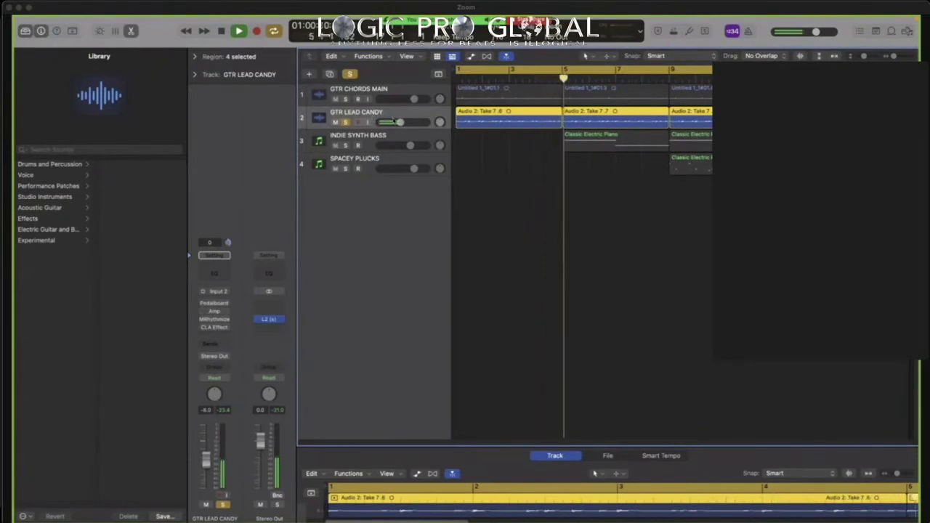
key("space")
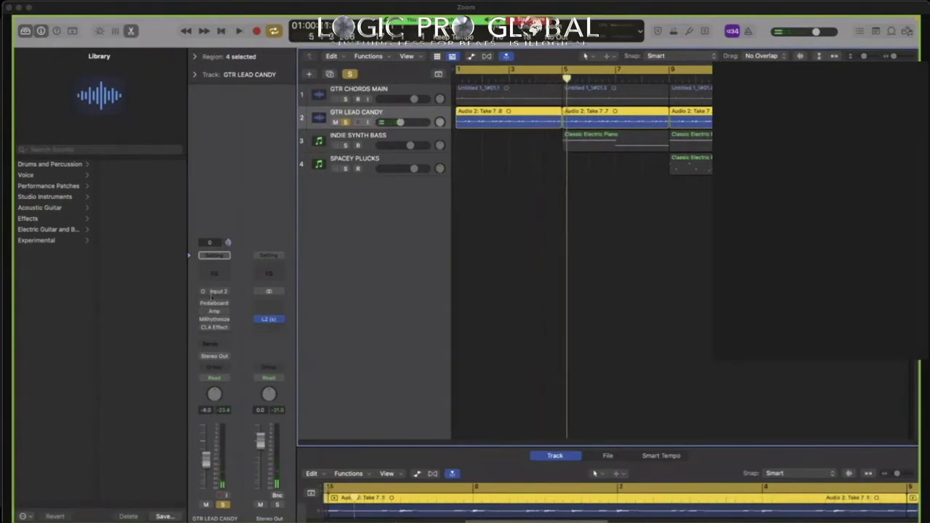
left_click(218, 299)
left_click(192, 289)
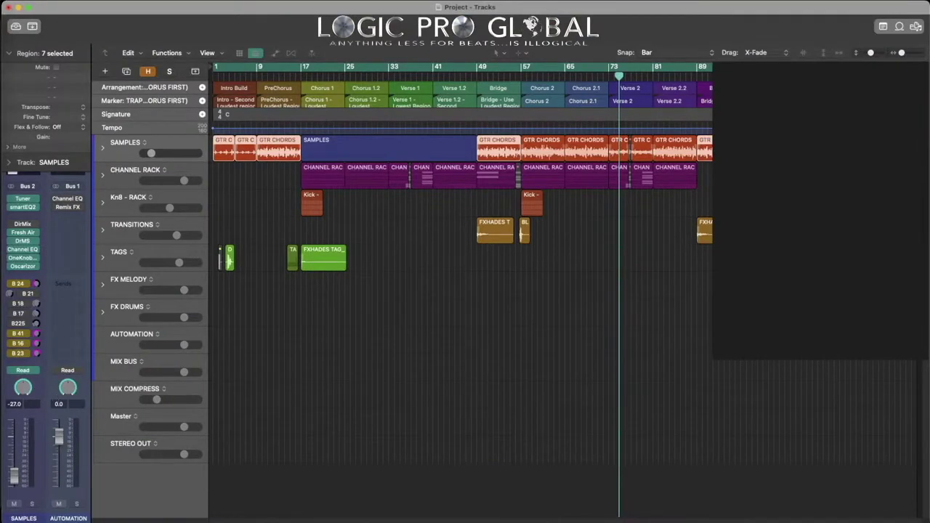
Step: Minimize the full-screen local project to get back to the shared four-track session
left_click(19, 8)
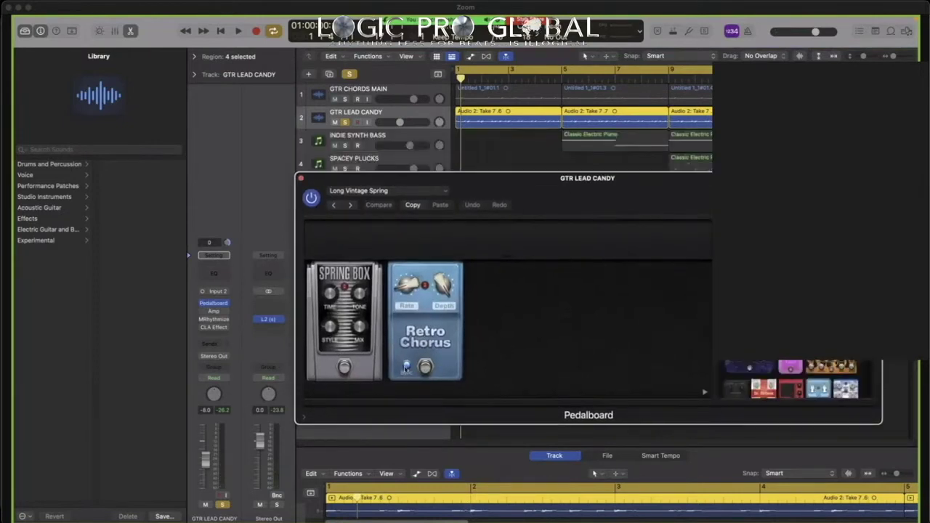
Step: Nudge the lead Pedalboard down, briefly solo GTR CHORDS MAIN, then play the lead through Spring Box and Retro Chorus
left_click_drag(475, 185, 474, 199)
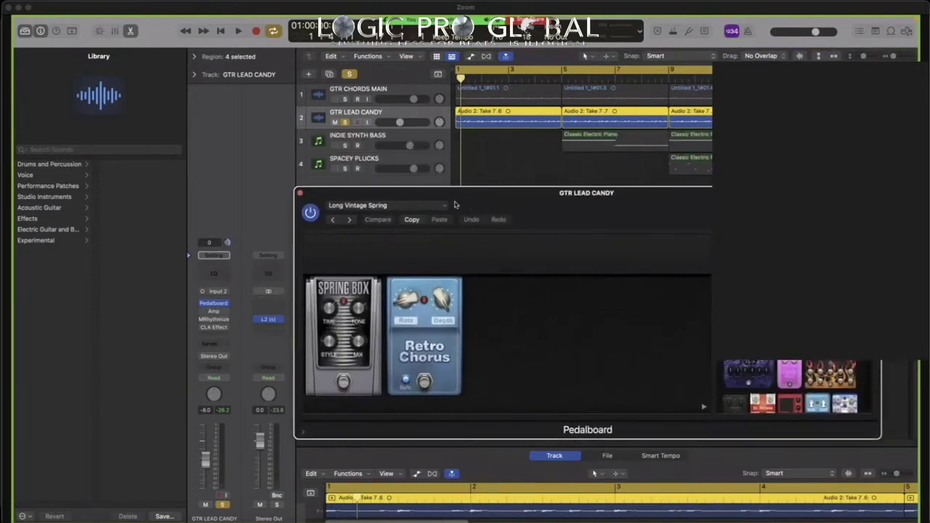
left_click(344, 99)
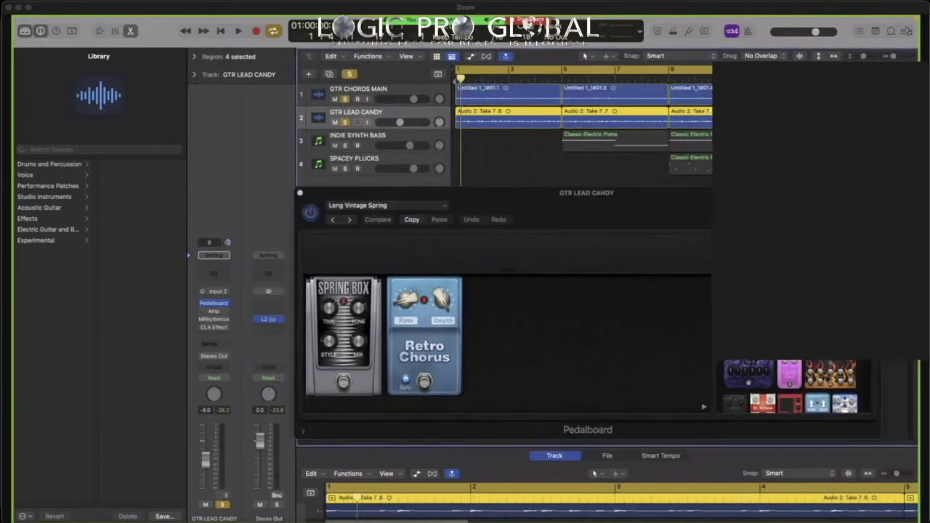
left_click(345, 99)
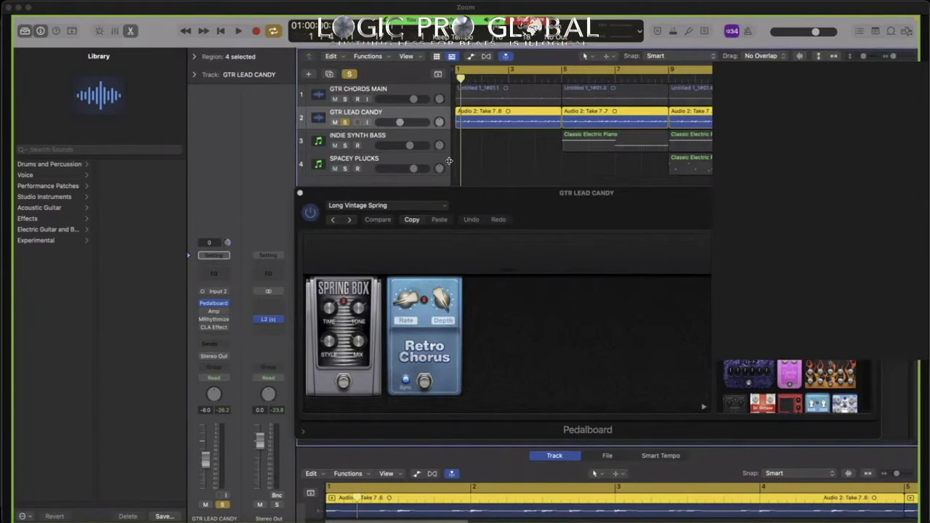
key("space")
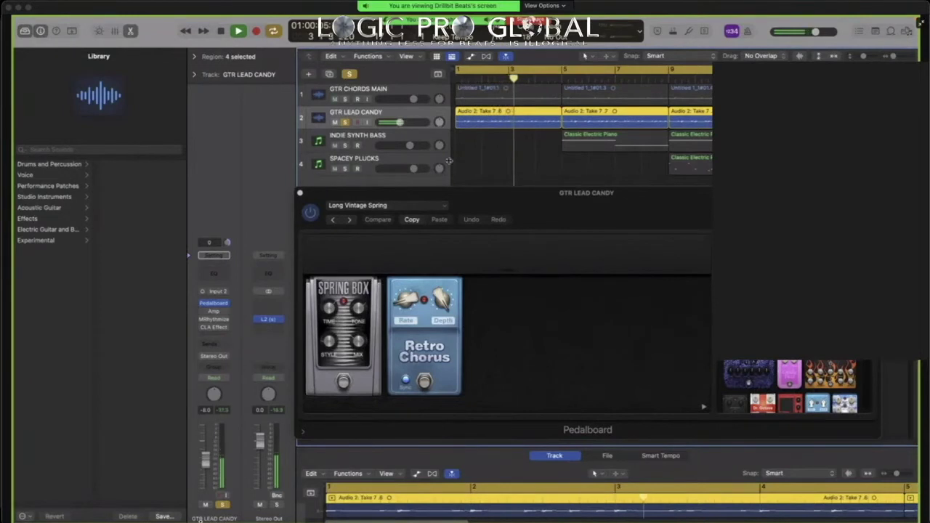
key("space")
Step: Open GTR LEAD CANDY's Amp Designer (Ballad Clean, Large Tweed Combo) and play the lead through it twice
left_click(214, 311)
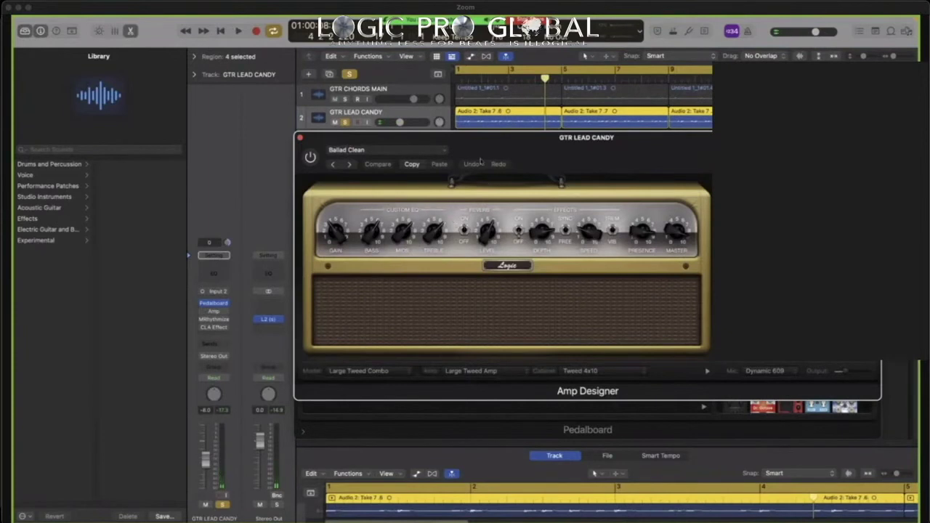
left_click_drag(489, 153, 499, 120)
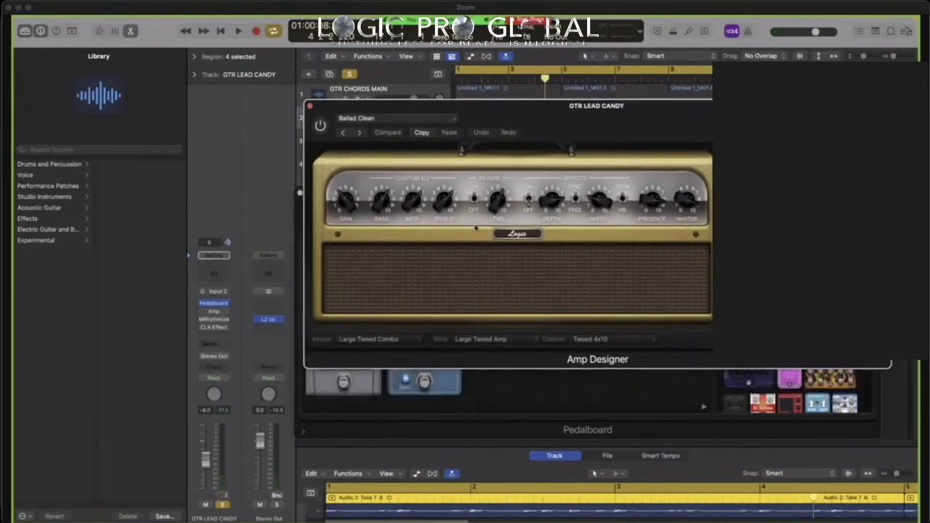
left_click(204, 314)
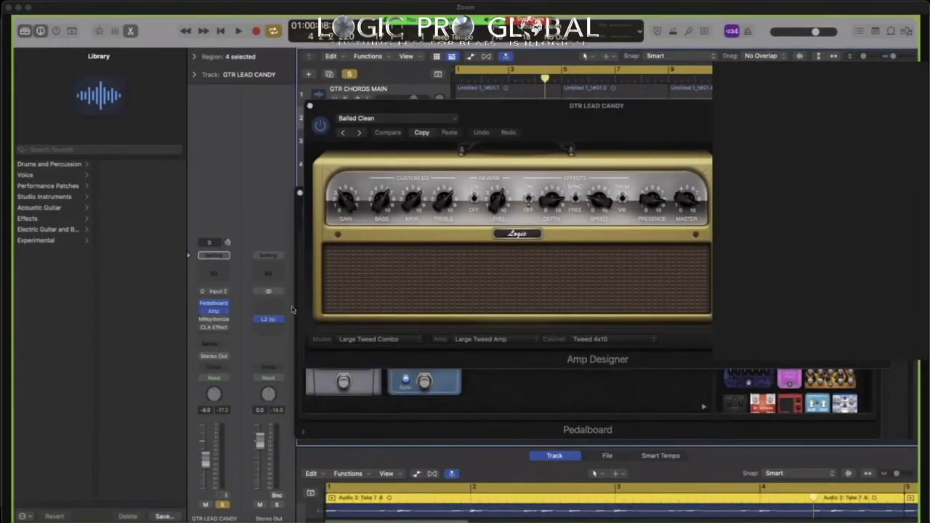
key("space")
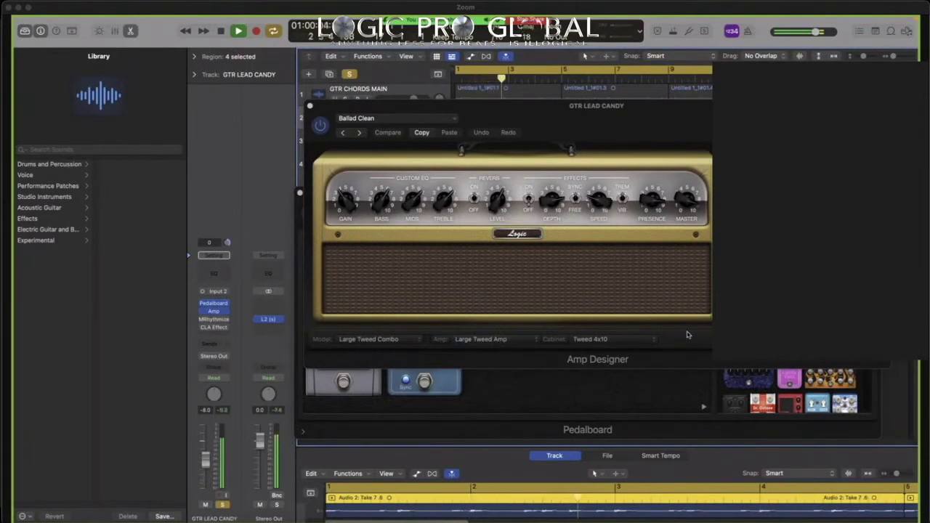
key("space")
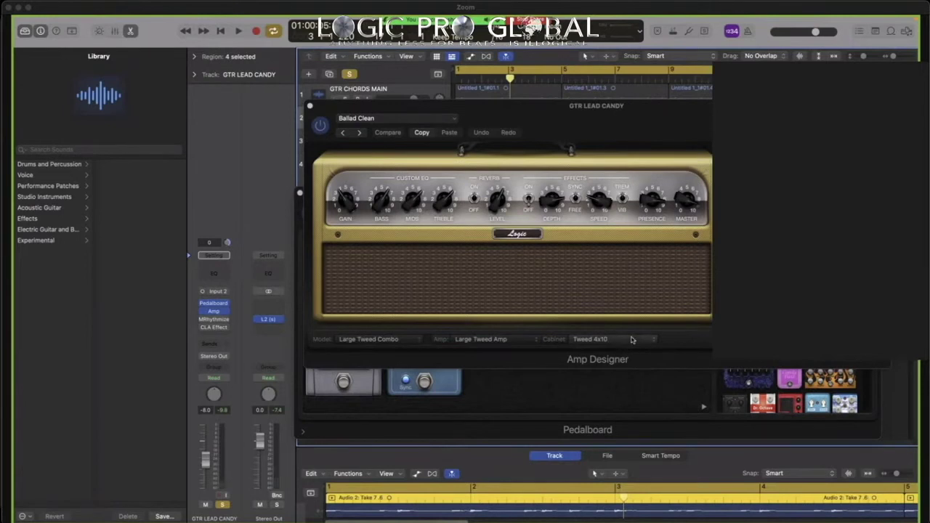
key("space")
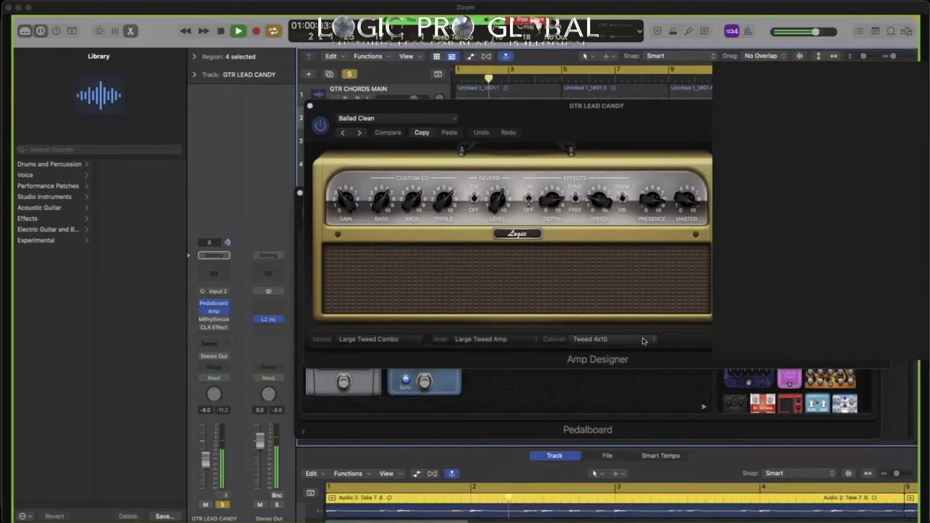
key("space")
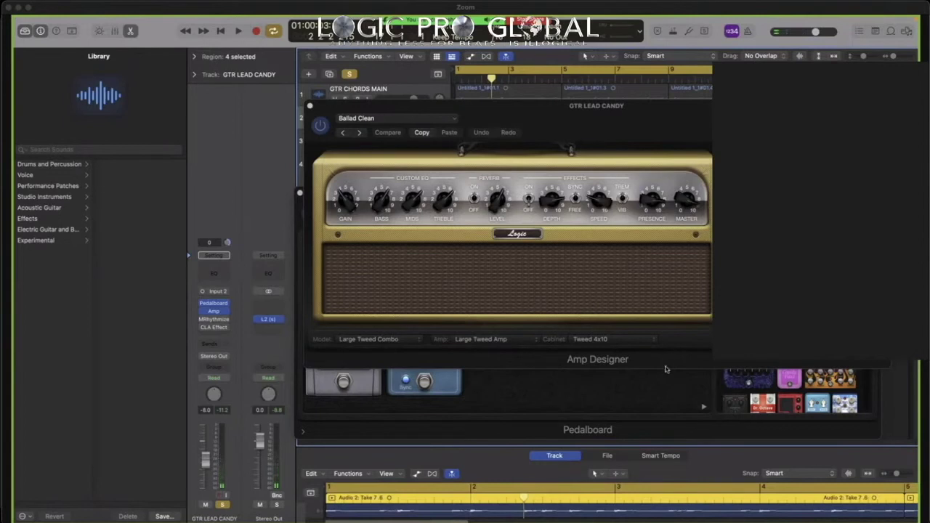
Step: Review the cabinet models while keeping Tweed 4x10, then move the Amp Designer window down-right
left_click(652, 345)
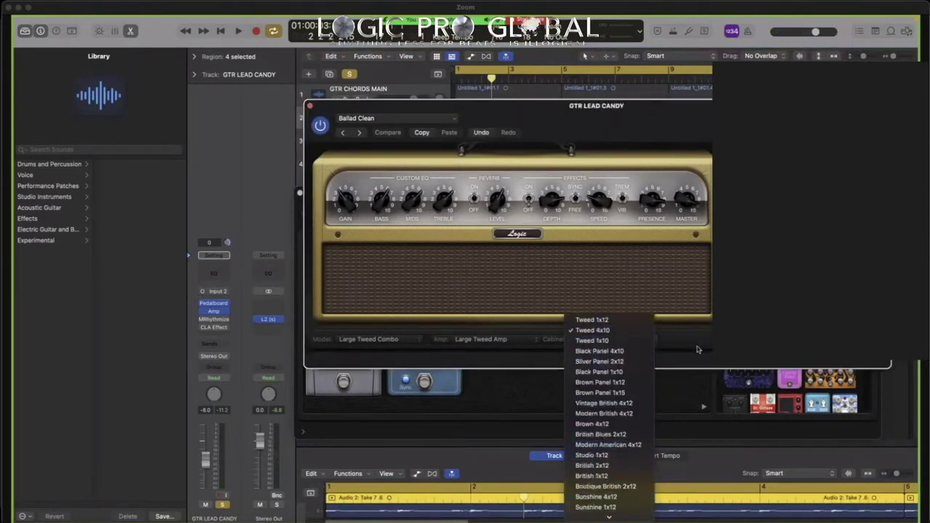
left_click(496, 154)
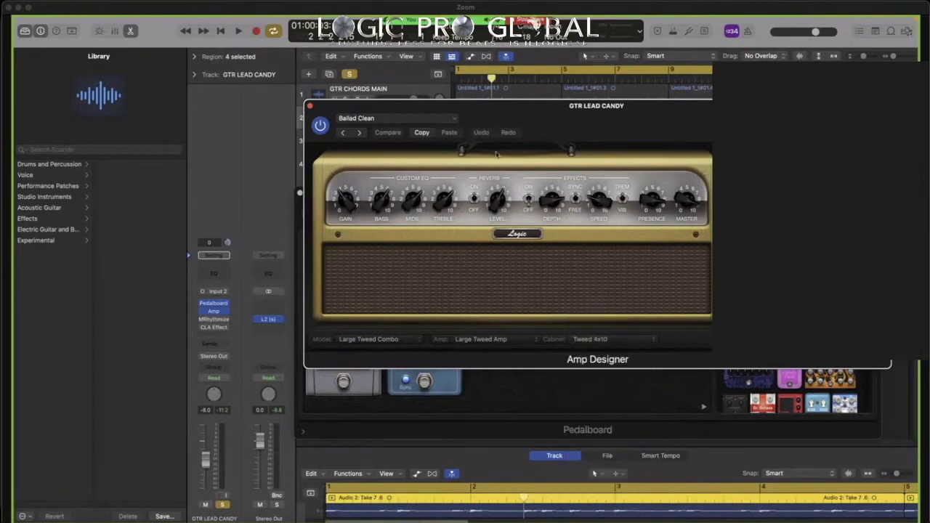
mouse_move(220, 322)
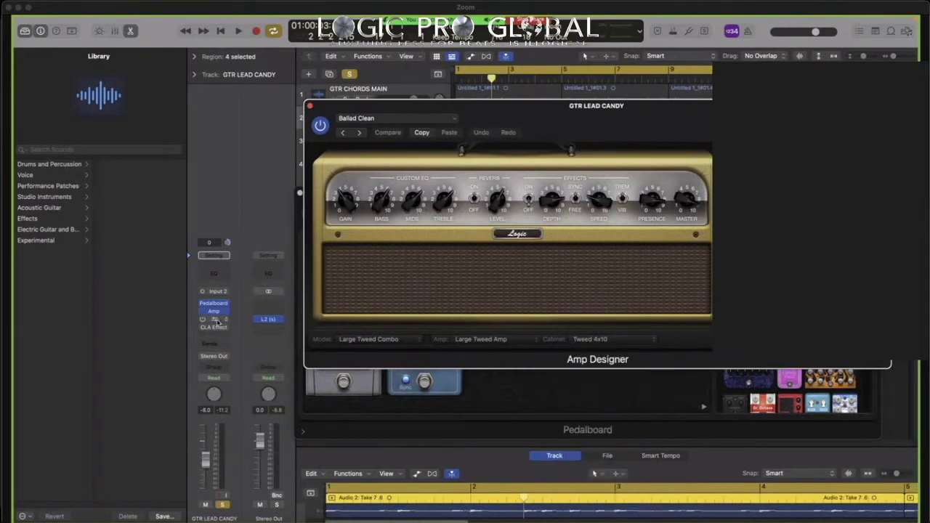
left_click_drag(499, 118, 548, 193)
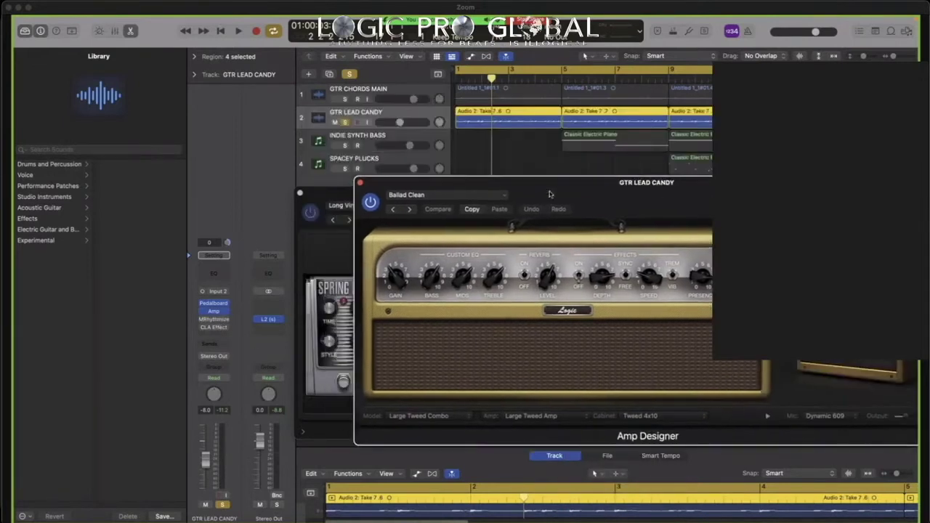
Step: Open the lead's MRhythmizer on Syncopes 8, shift its window right, and play it back twice
left_click(214, 321)
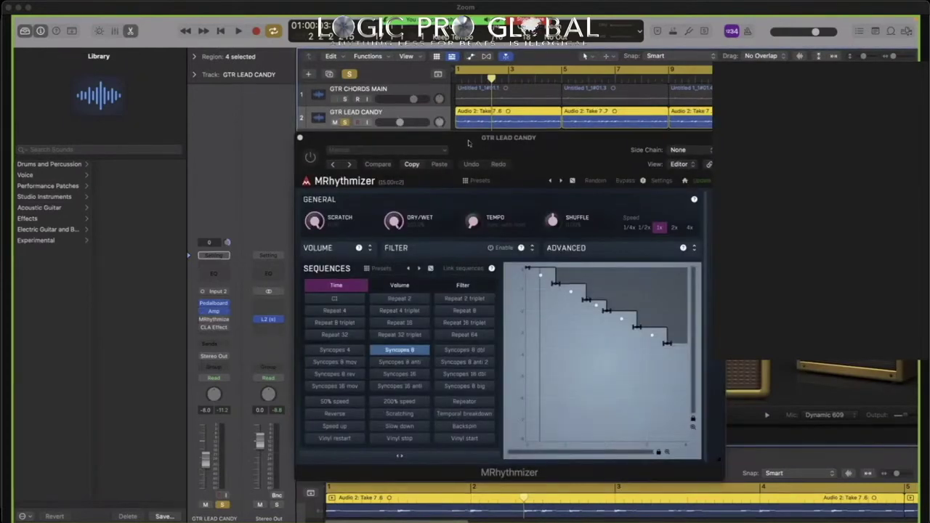
left_click_drag(474, 141, 510, 132)
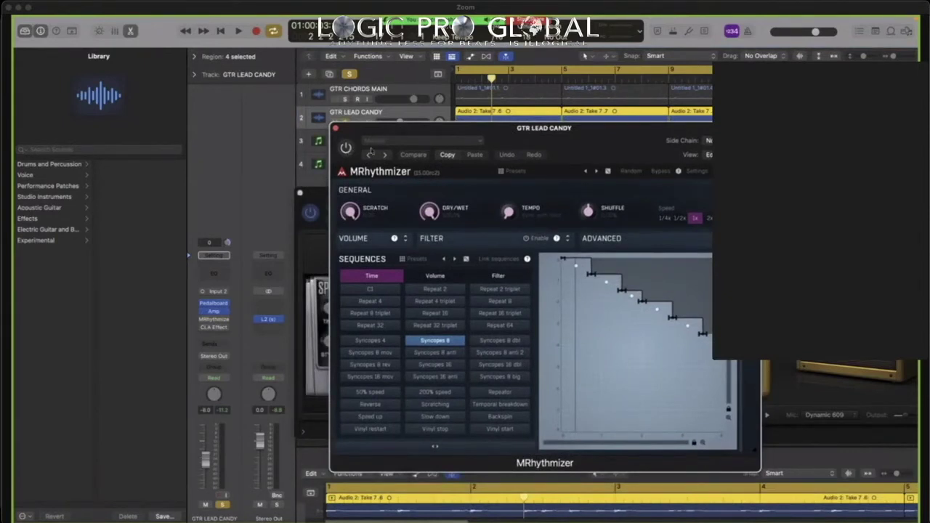
key("space")
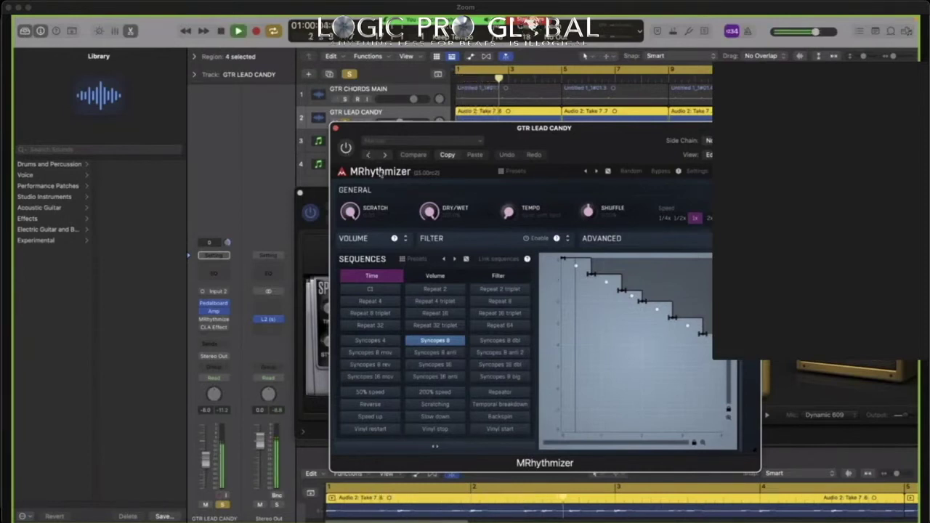
key("space")
key("space")
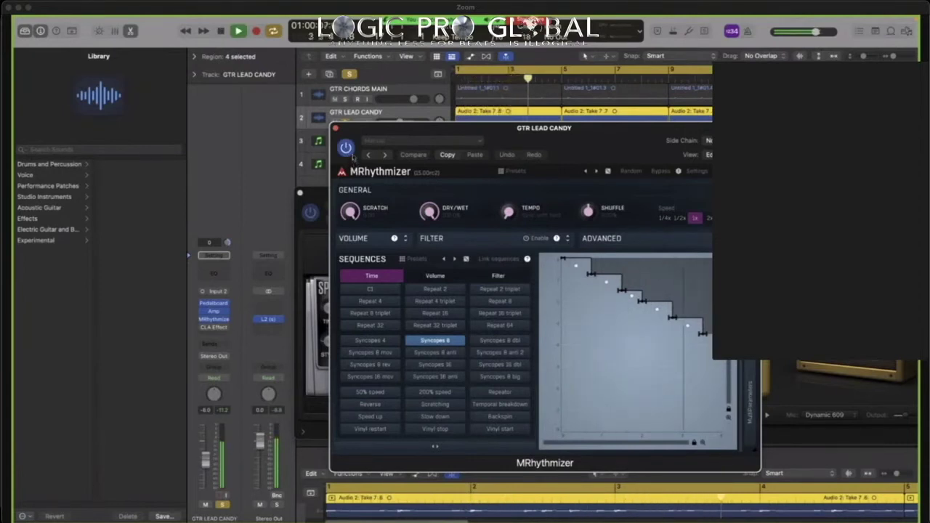
key("space")
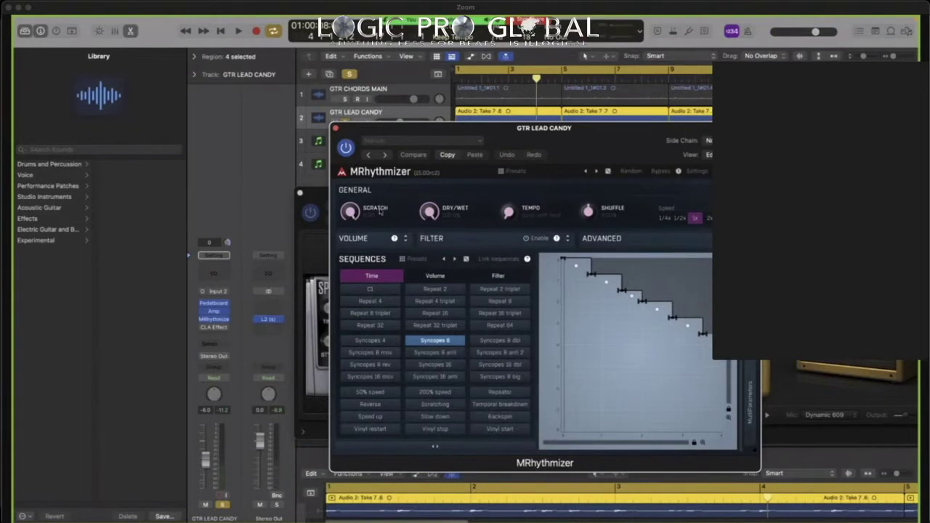
key("space")
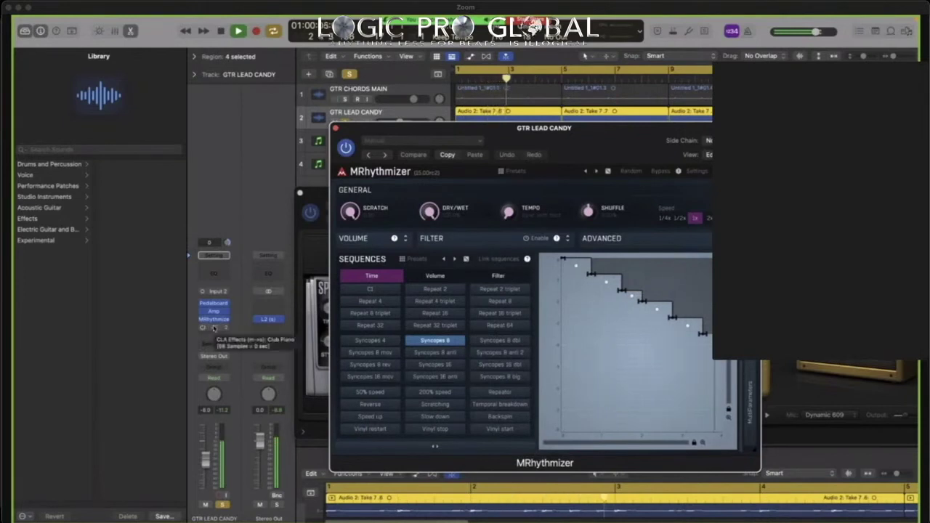
key("space")
Step: Open GTR LEAD CANDY's CLA Effects (Club Piano preset), start playback, and power the plugin back on
left_click(215, 326)
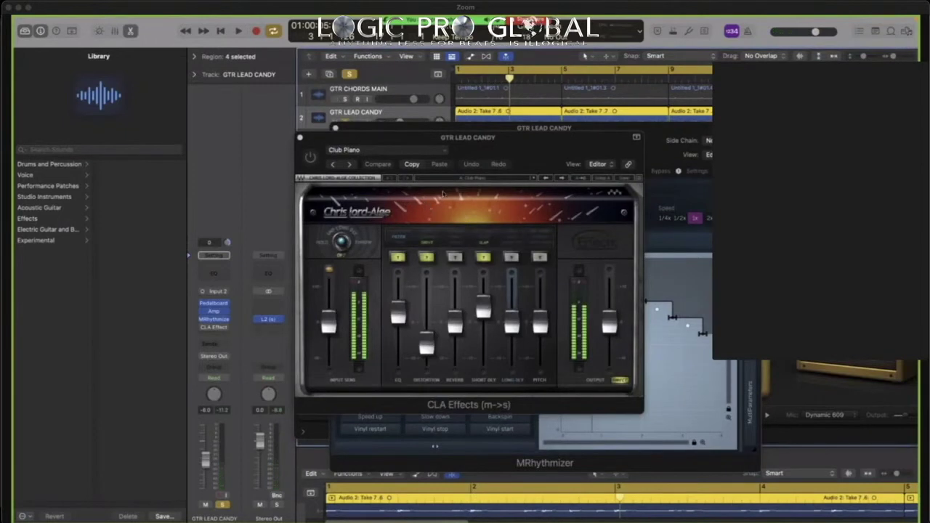
left_click_drag(506, 140, 596, 141)
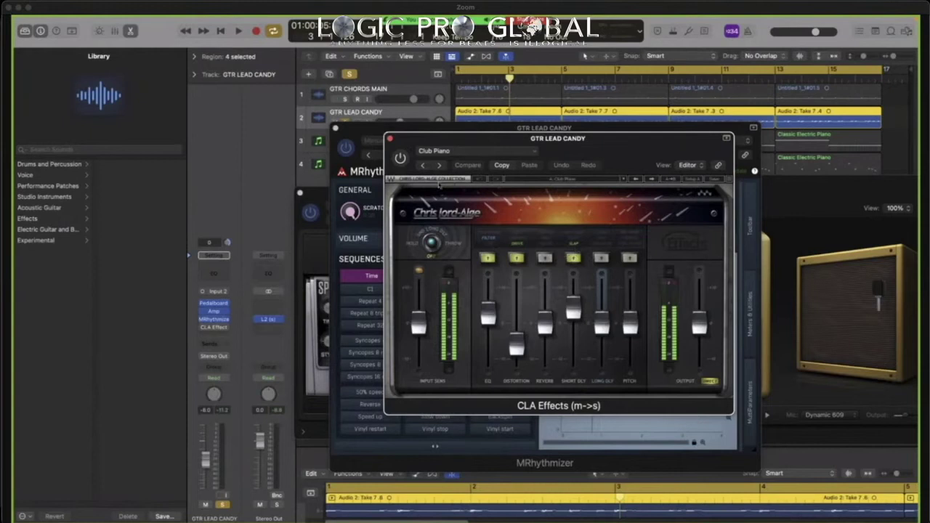
key("space")
key("space")
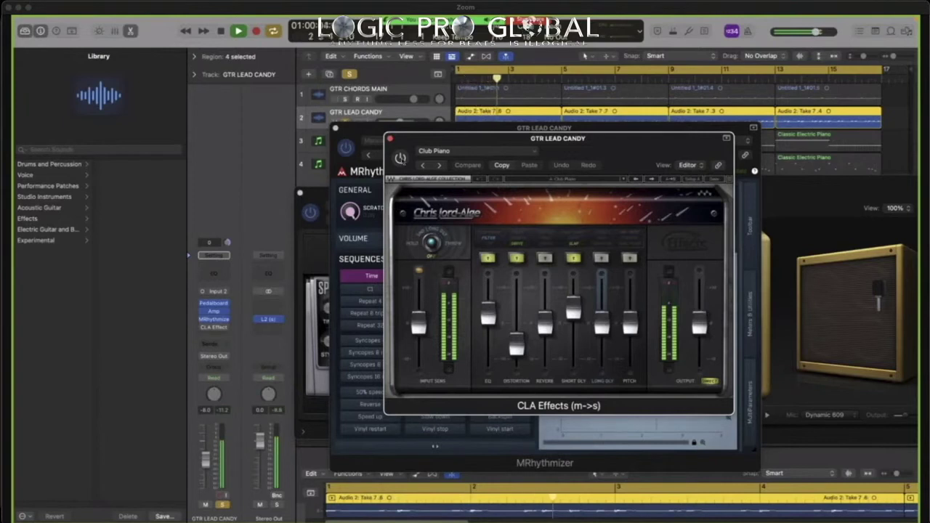
left_click(401, 158)
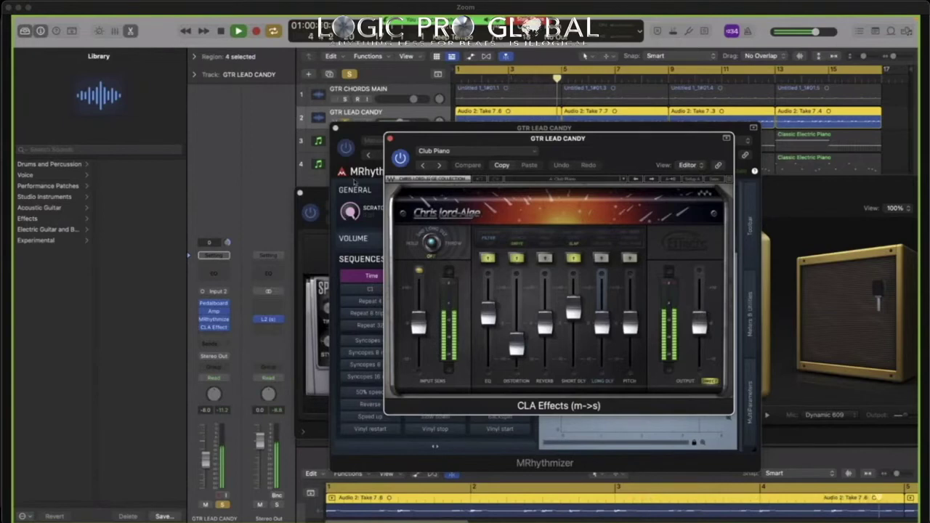
Step: Close the CLA Effects, MRhythmizer, Amp Designer and Pedalboard windows and stop playback
left_click(390, 139)
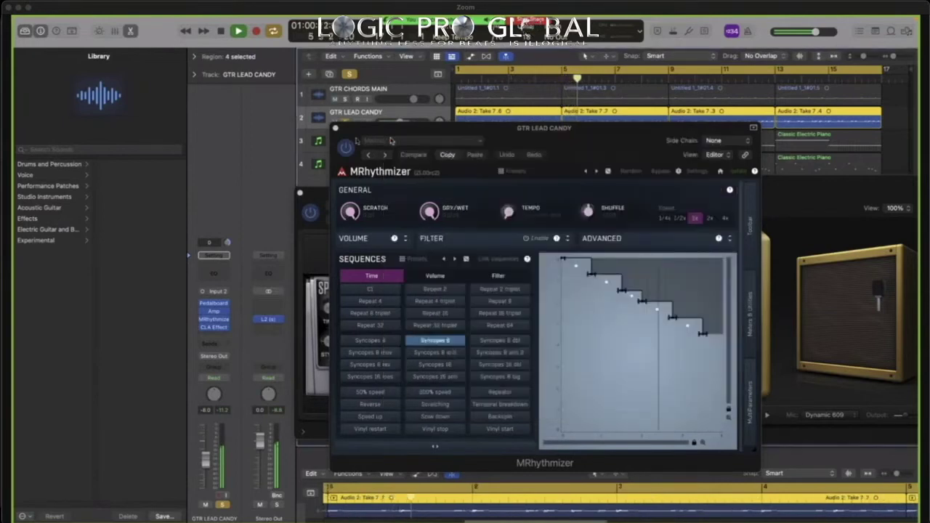
left_click(335, 128)
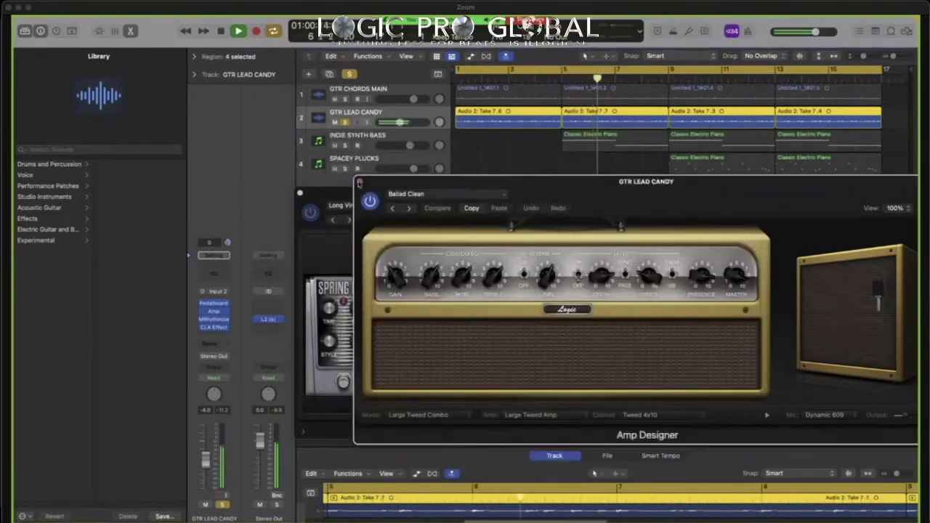
left_click(358, 183)
left_click(299, 192)
key("space")
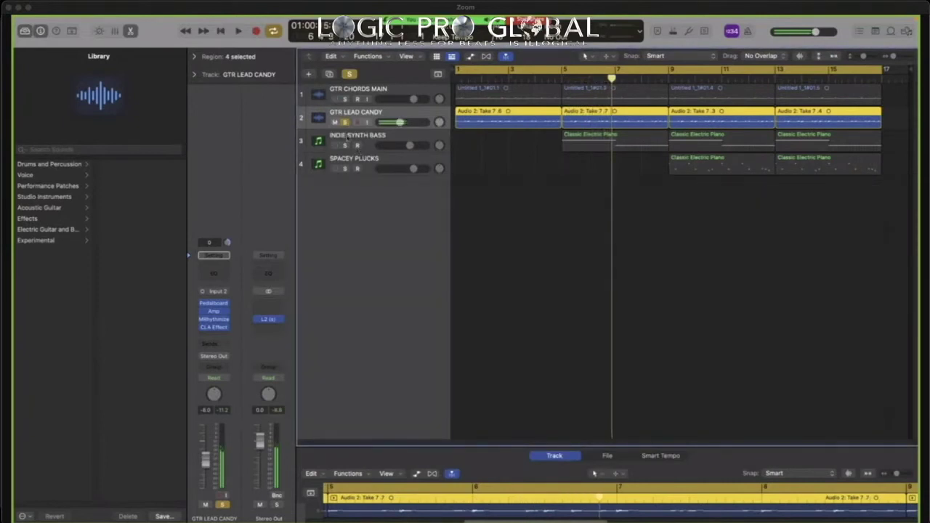
Step: Solo GTR CHORDS MAIN with GTR LEAD CANDY and play both guitars from the start
left_click(345, 122)
left_click(344, 99)
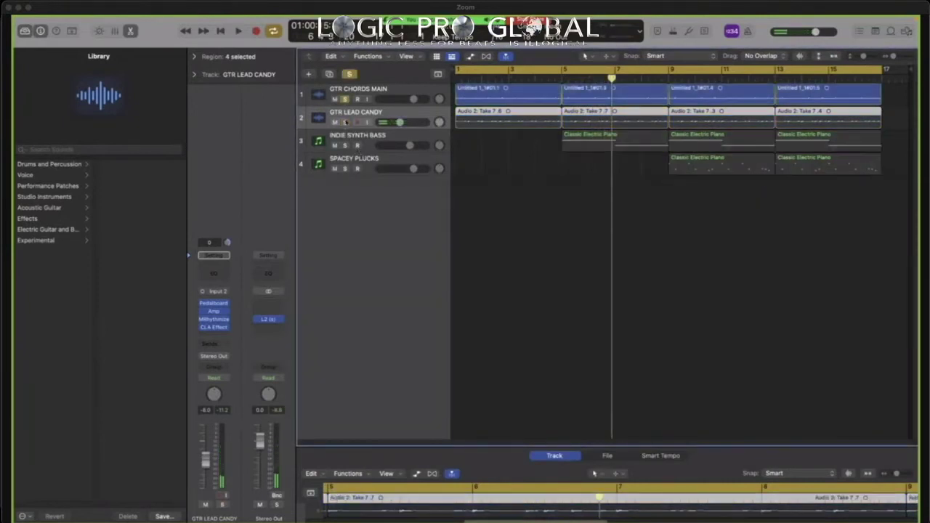
left_click(345, 122)
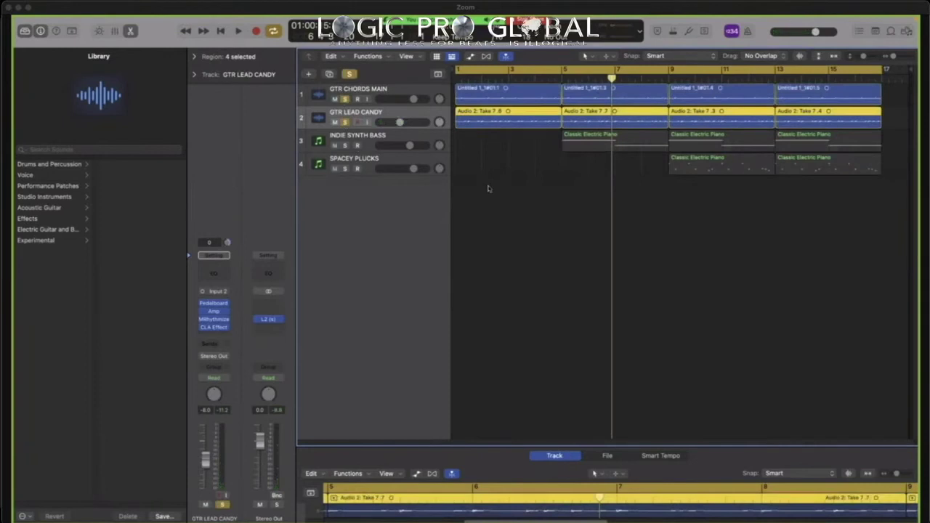
key("Return")
key("space")
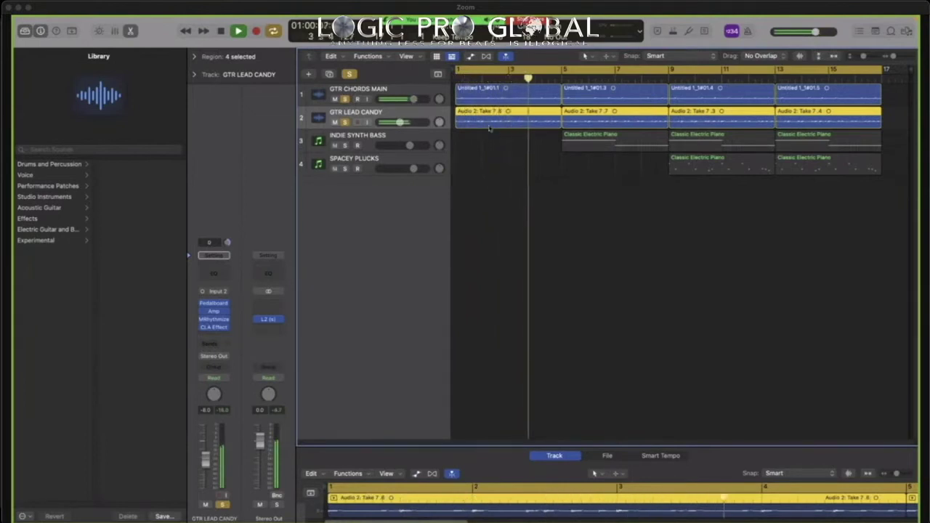
key("space")
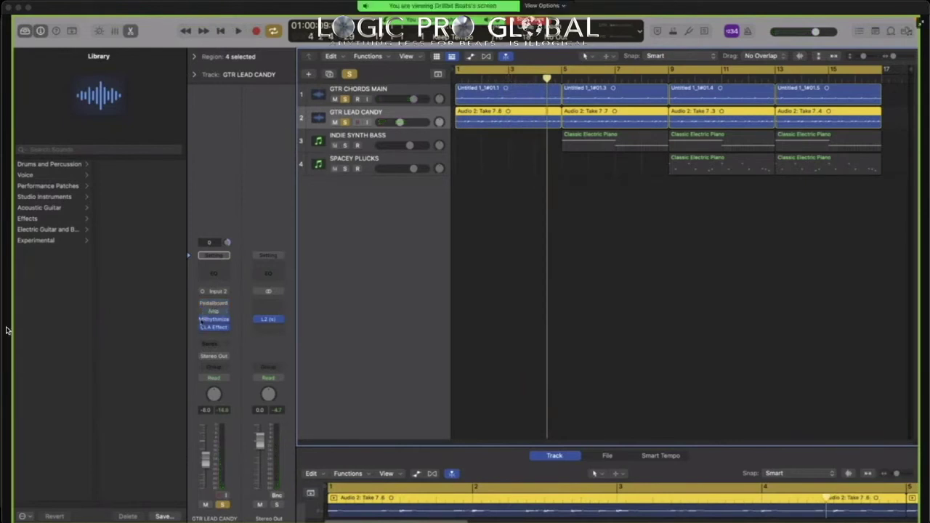
Step: Select GTR CHORDS MAIN and audition it briefly
left_click(365, 93)
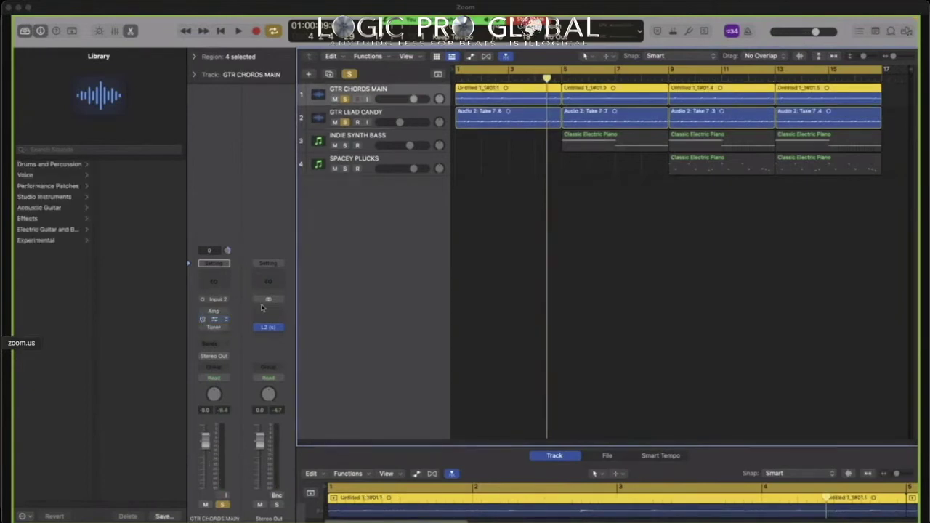
key("space")
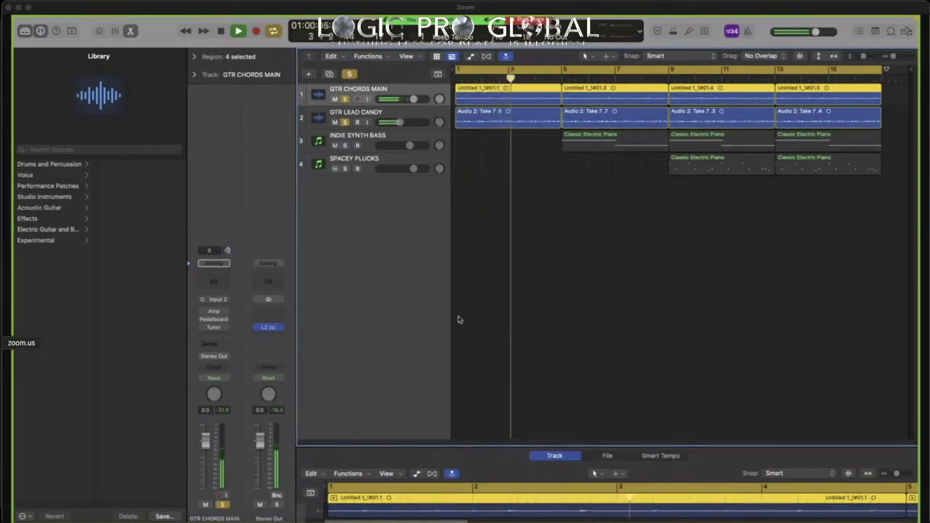
key("space")
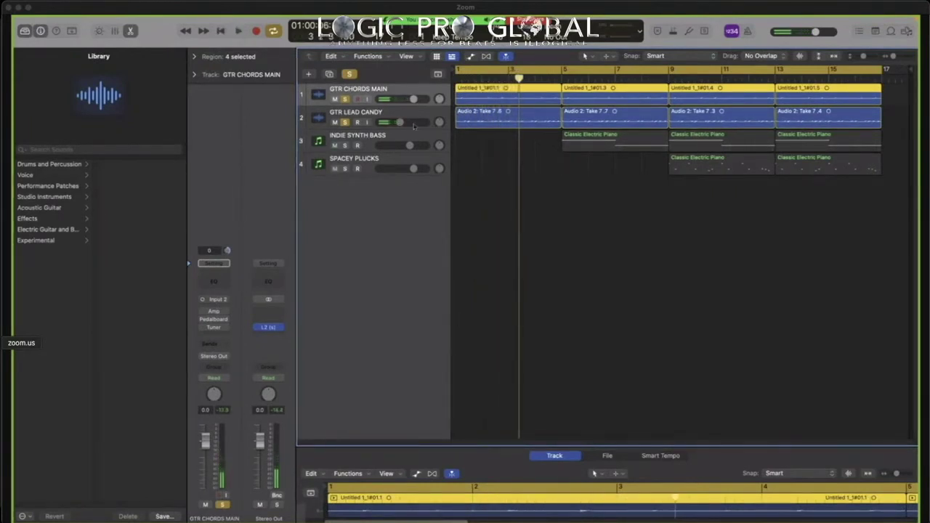
left_click(201, 327)
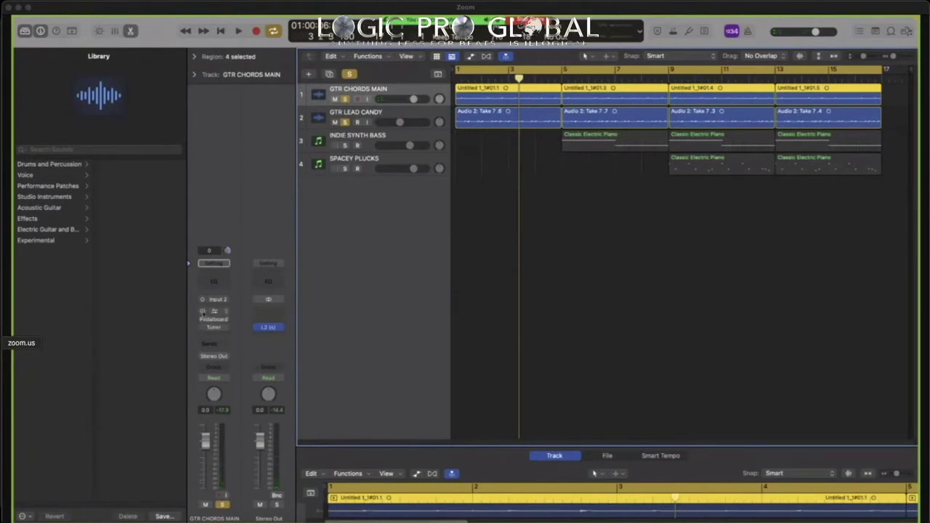
Step: Select GTR LEAD CANDY and replay the guitars from bar 1
left_click(361, 116)
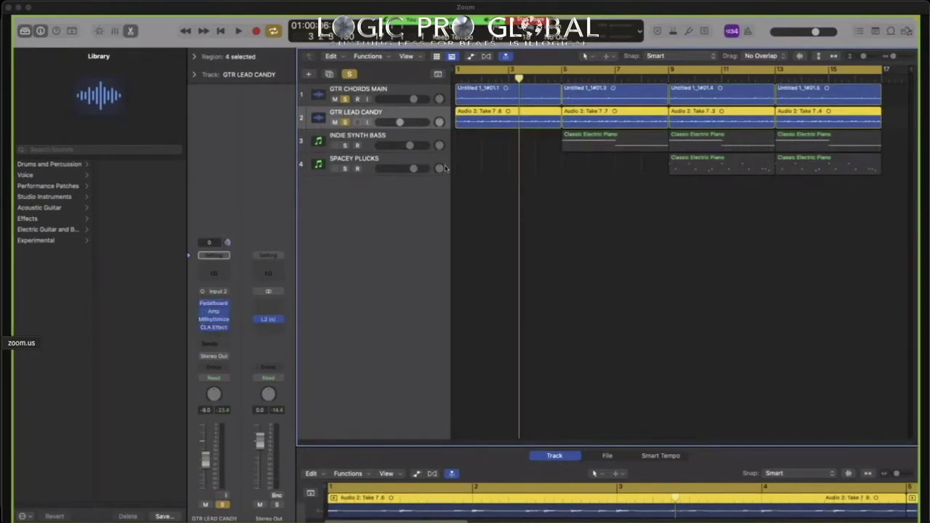
key("Return")
key("space")
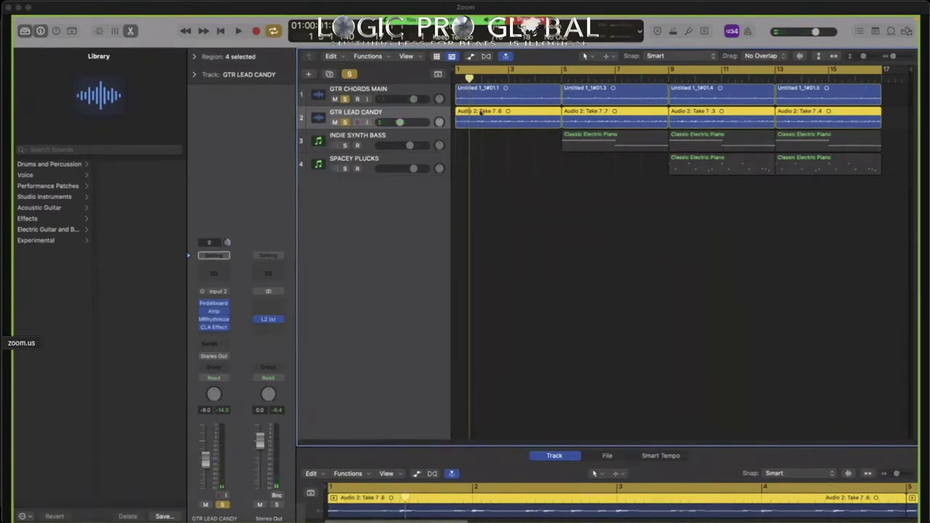
key("space")
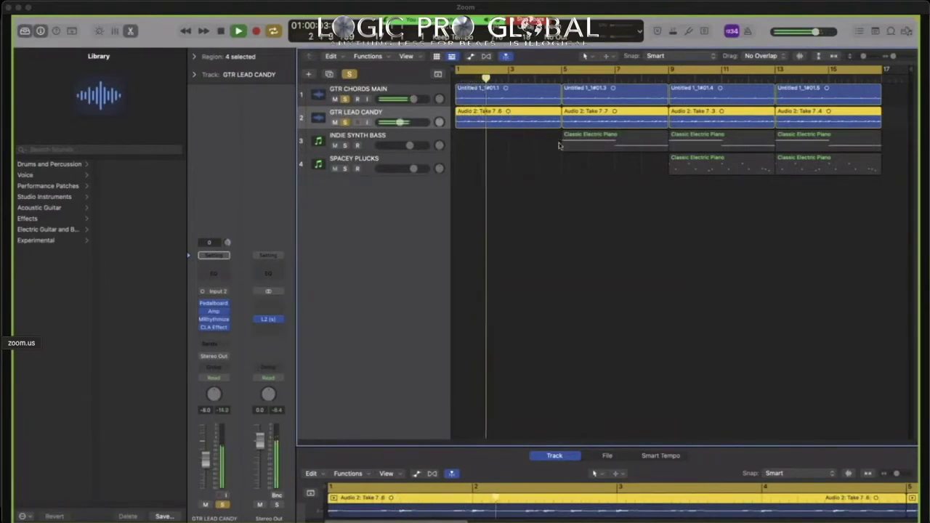
key("space")
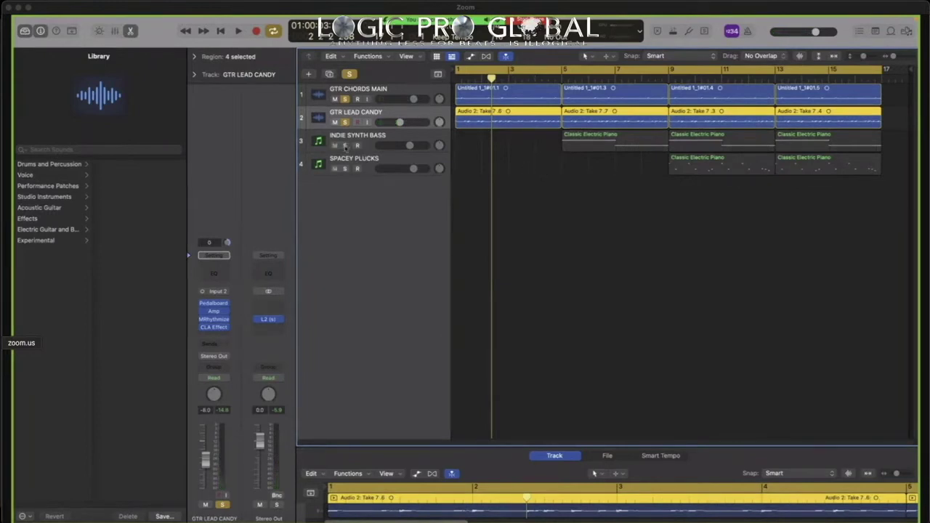
Step: Move the playhead to bar 5, solo INDIE SYNTH BASS and select its track
left_click(561, 78)
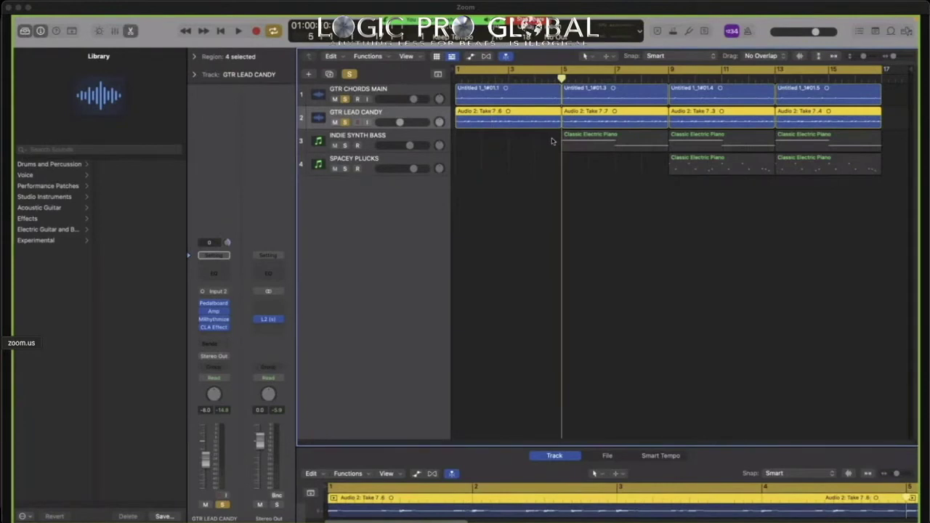
left_click(345, 145)
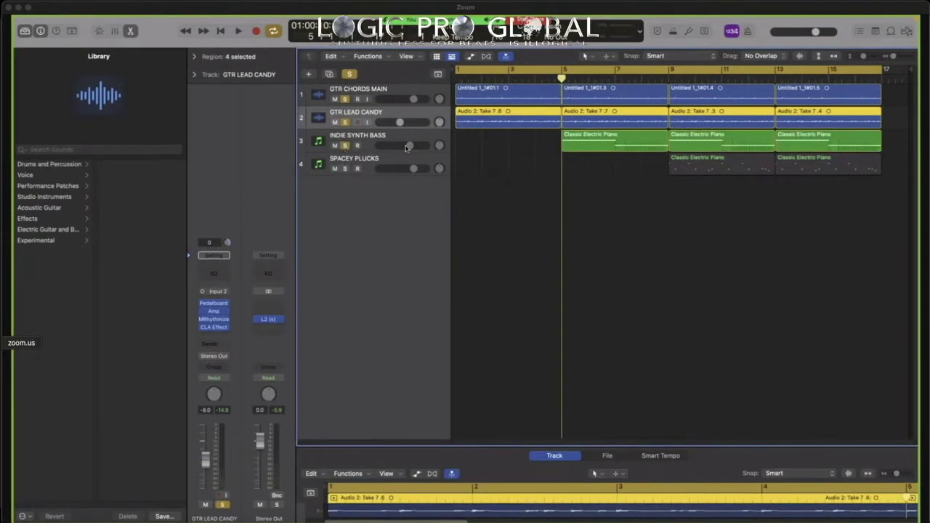
left_click(373, 138)
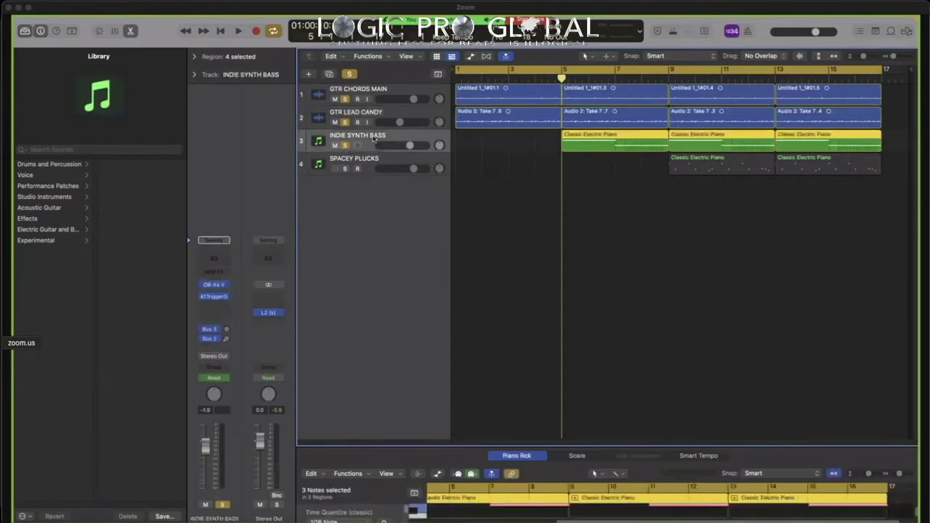
Step: Open the bass's OB-Xa V (Clay Pickups) and set a cycle loop over bars 5–9
left_click(214, 286)
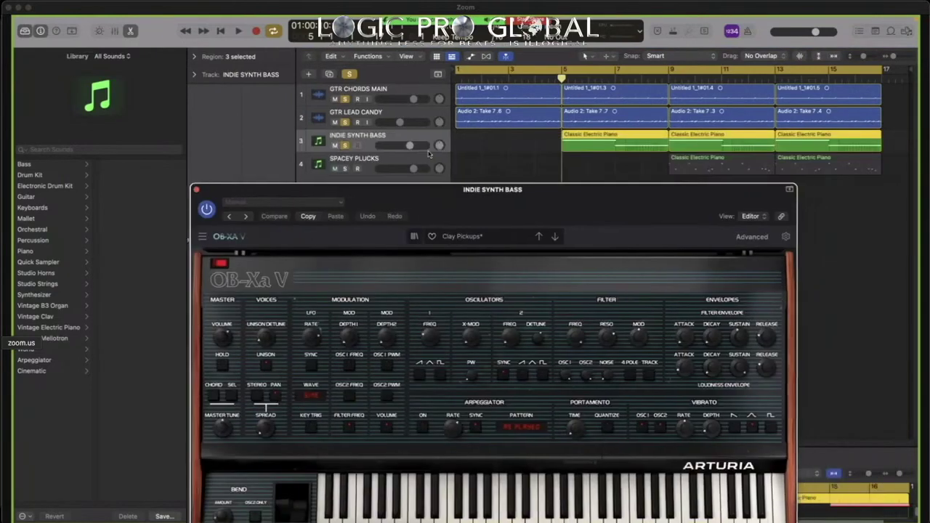
key("space")
left_click(563, 70)
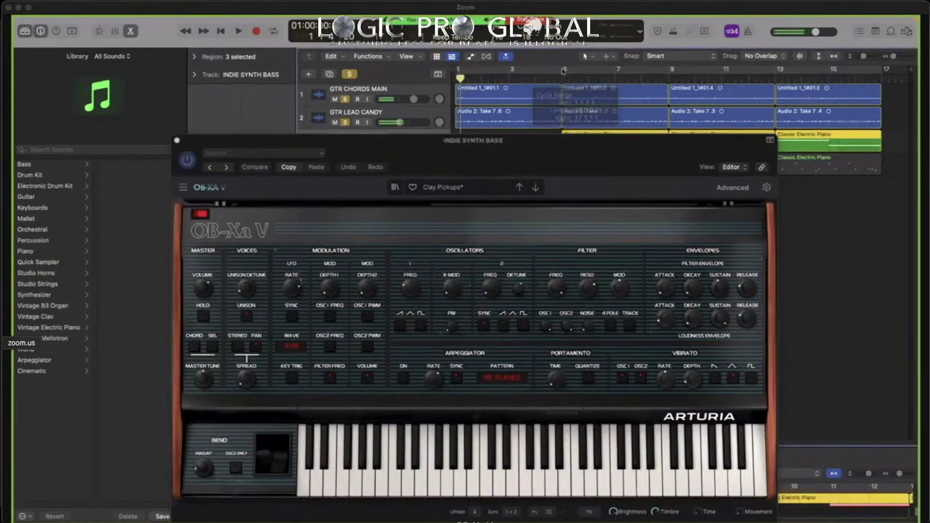
left_click_drag(563, 70, 668, 71)
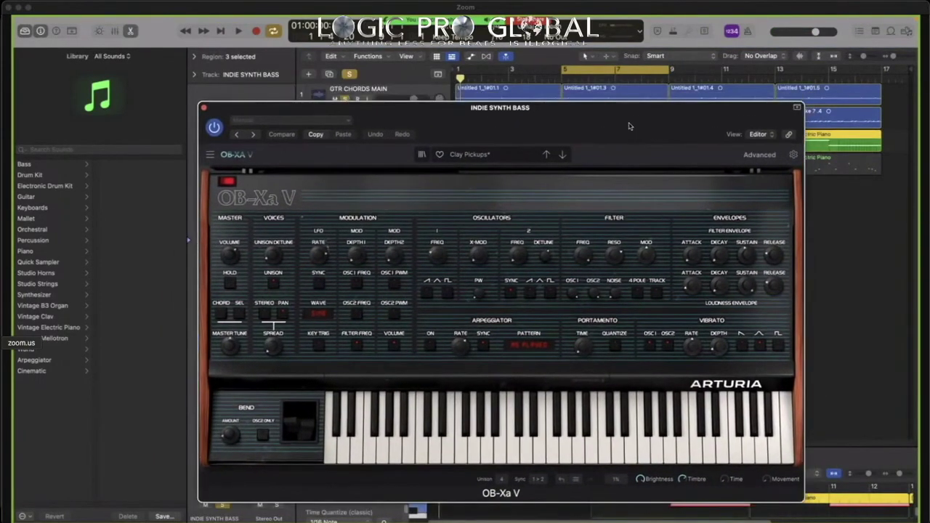
key("space")
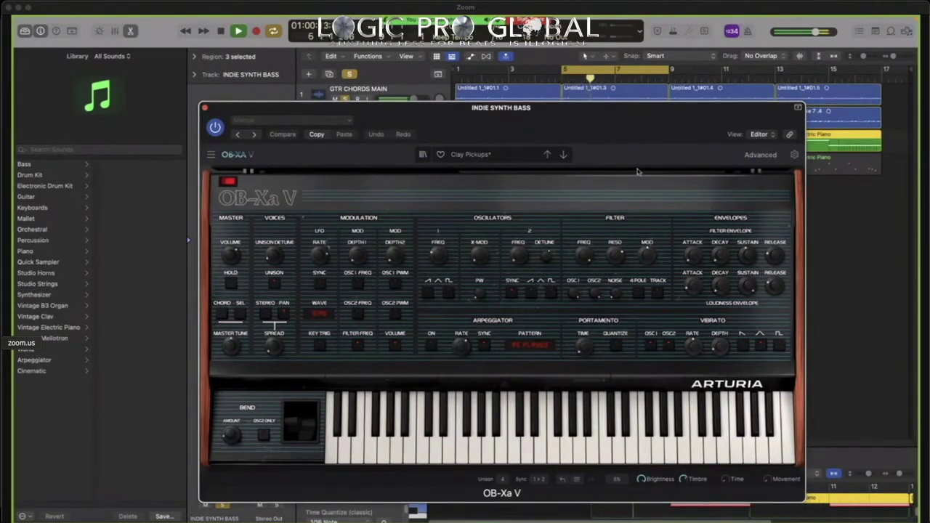
key("space")
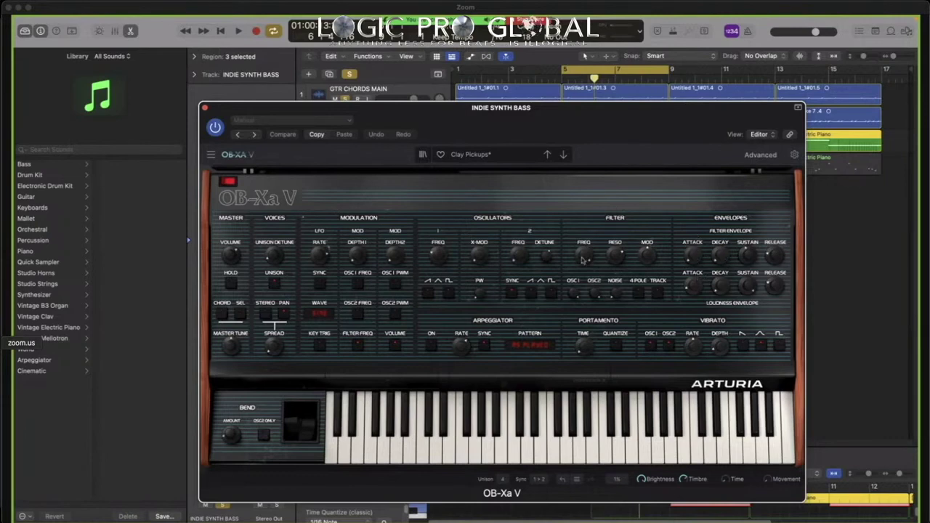
Step: Play the bars 5–9 loop with the synth window moved down, then move it back up
left_click_drag(570, 129, 575, 166)
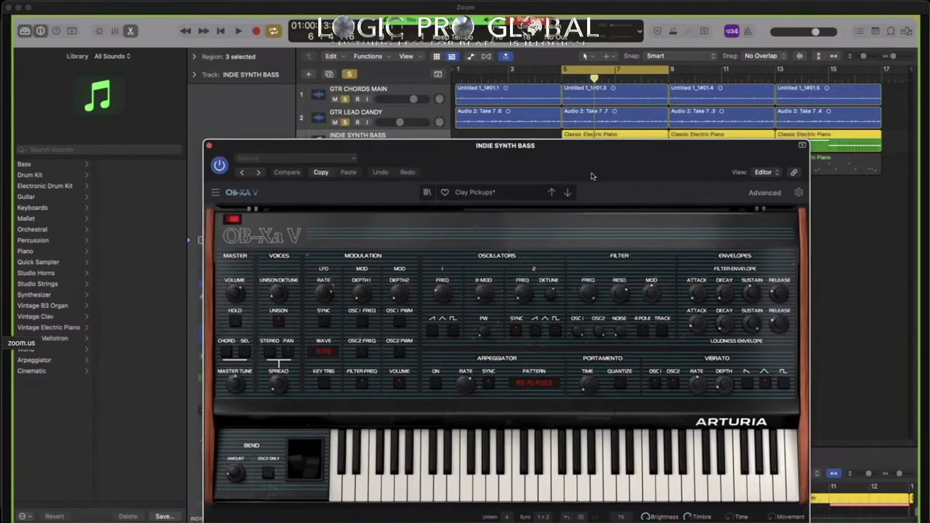
key("space")
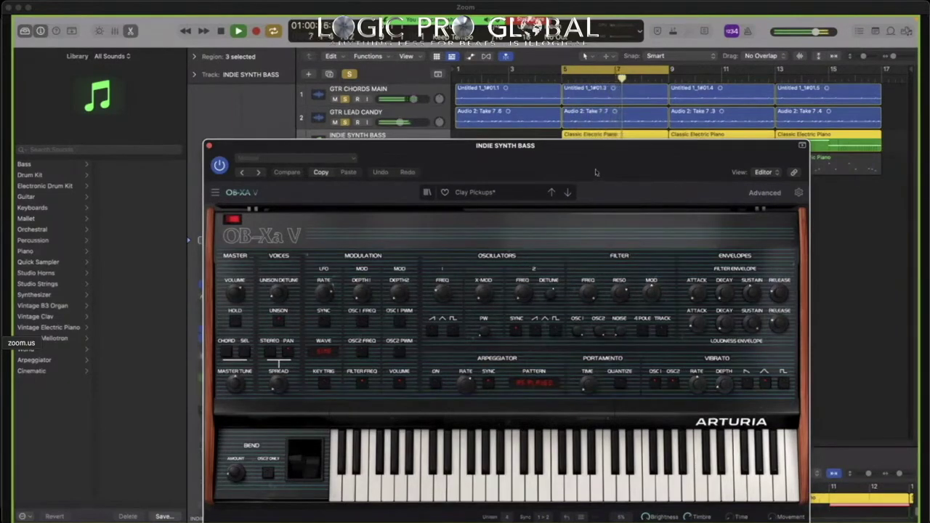
key("space")
left_click_drag(597, 168, 600, 120)
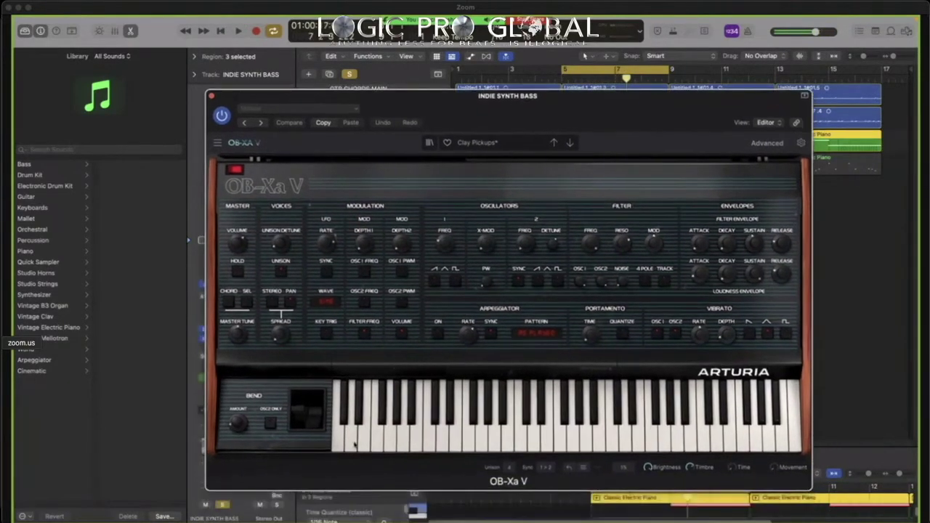
Step: Set OB-Xa V pitch bend to Osc2 Only with a range of a fourth, then close the synth
left_click(268, 424)
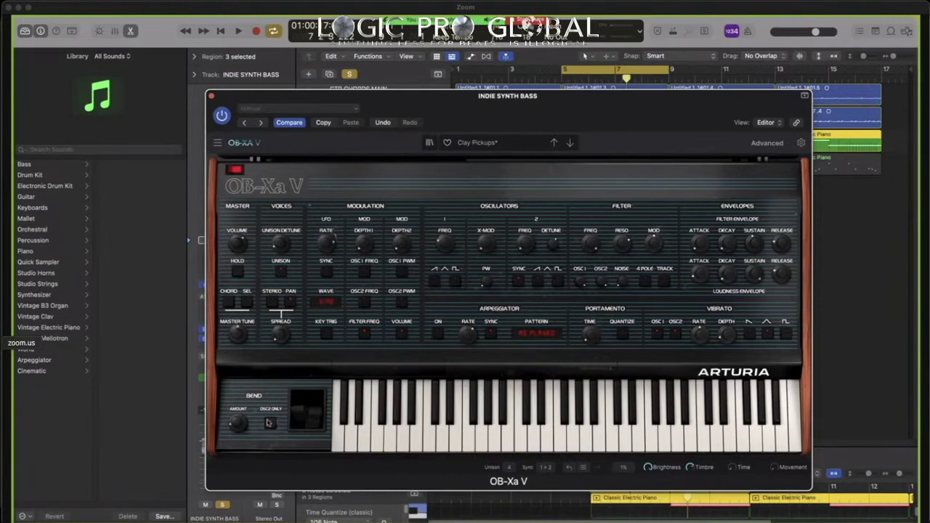
left_click(268, 423)
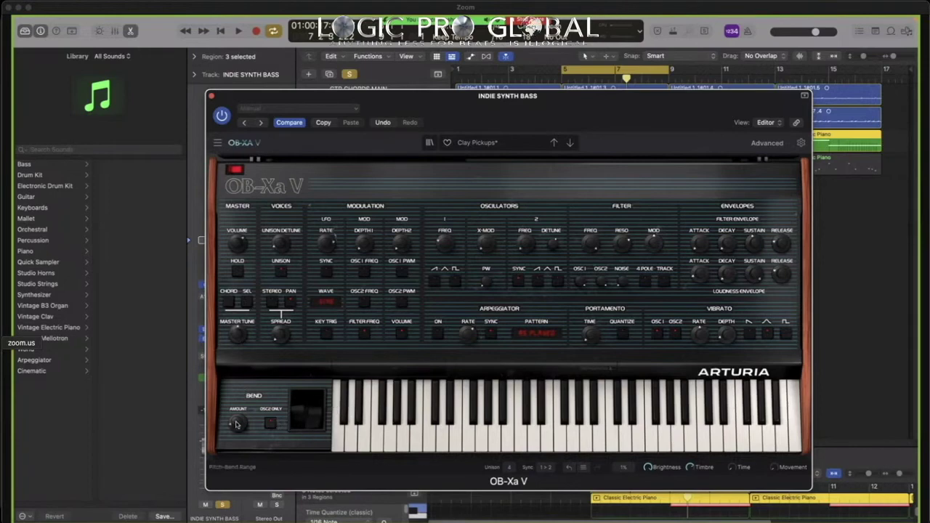
mouse_move(237, 424)
left_click_drag(237, 424, 238, 420)
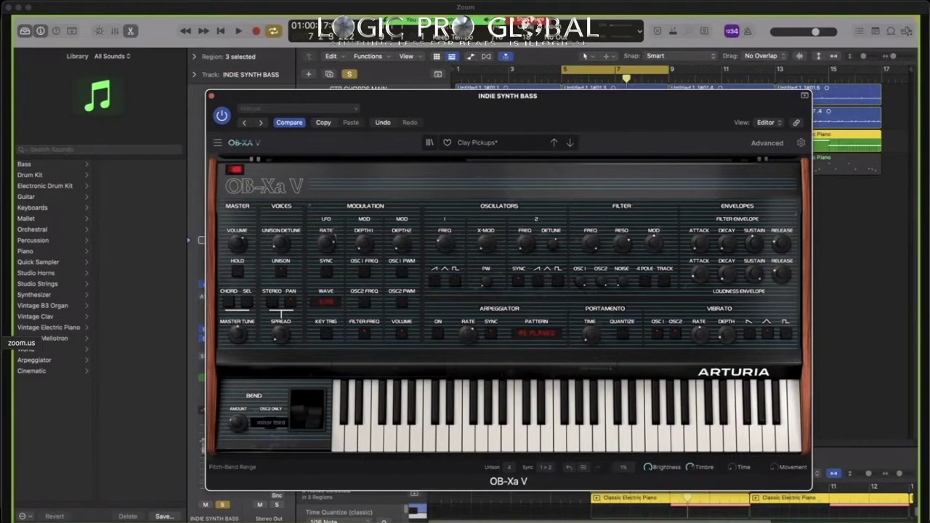
left_click_drag(238, 420, 237, 424)
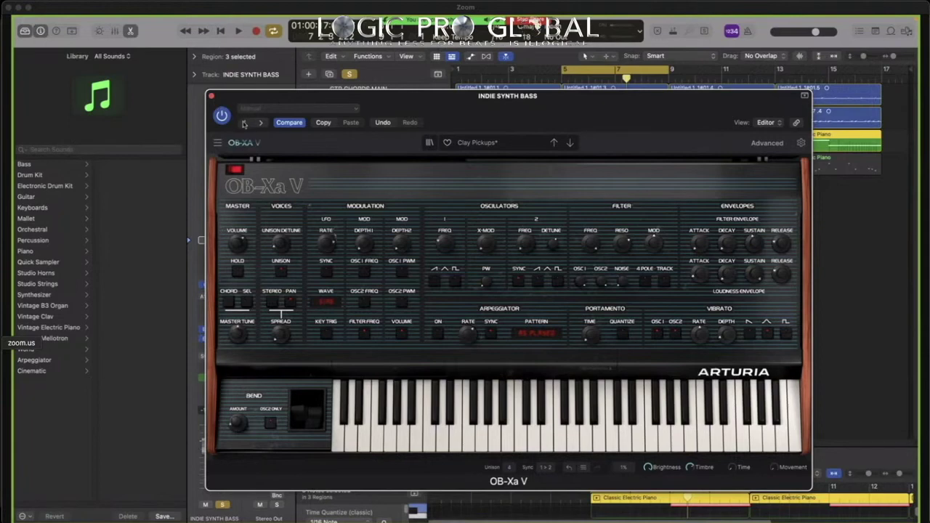
left_click_drag(234, 103, 239, 110)
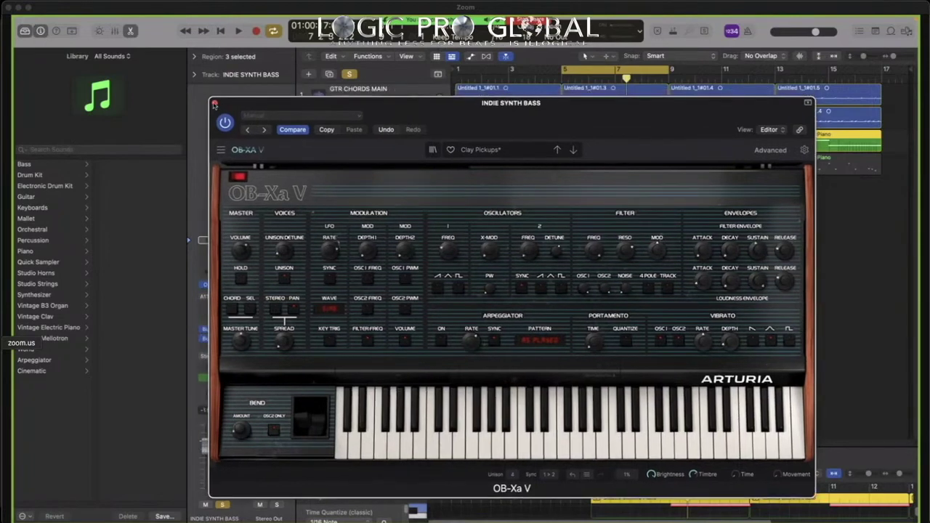
left_click(214, 105)
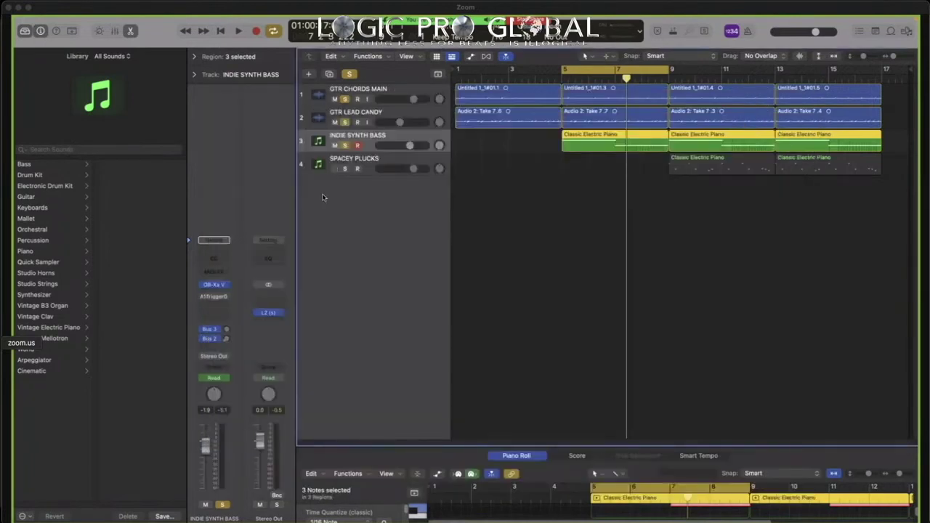
mouse_move(213, 287)
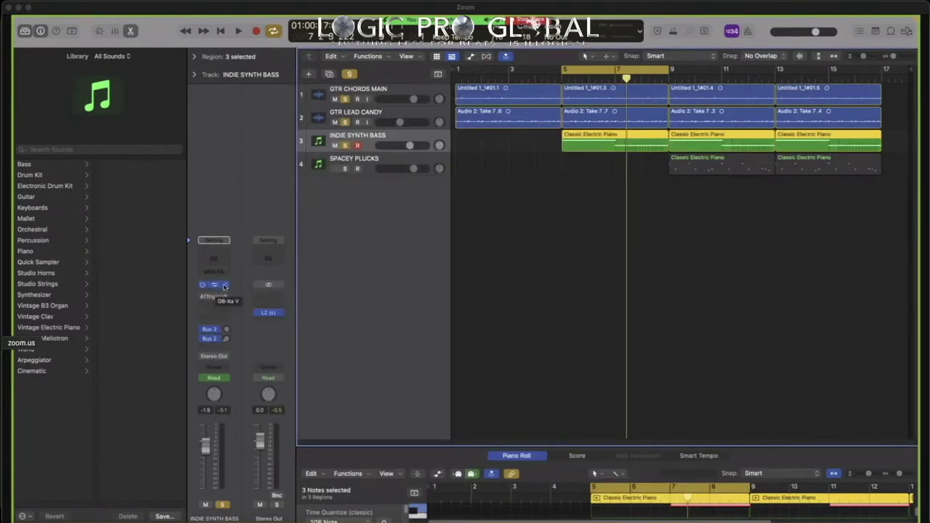
left_click(224, 286)
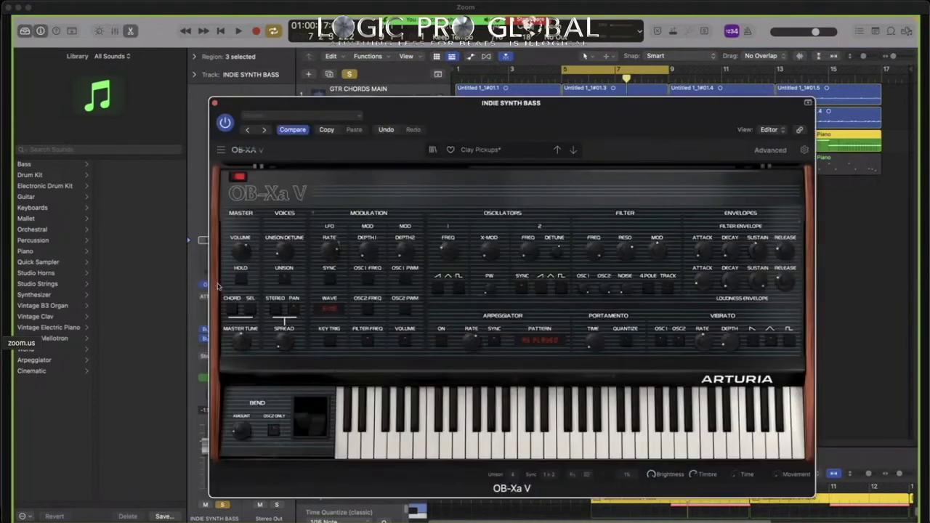
left_click(237, 430)
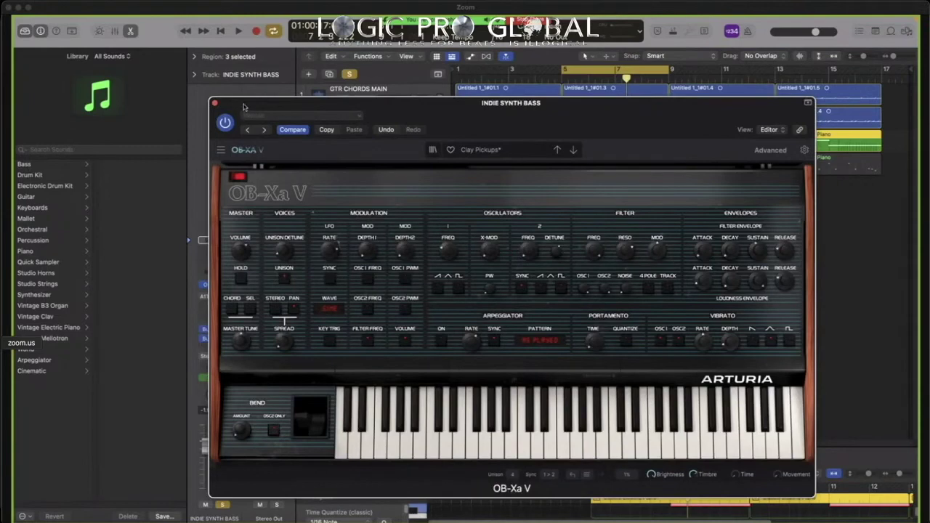
key("space")
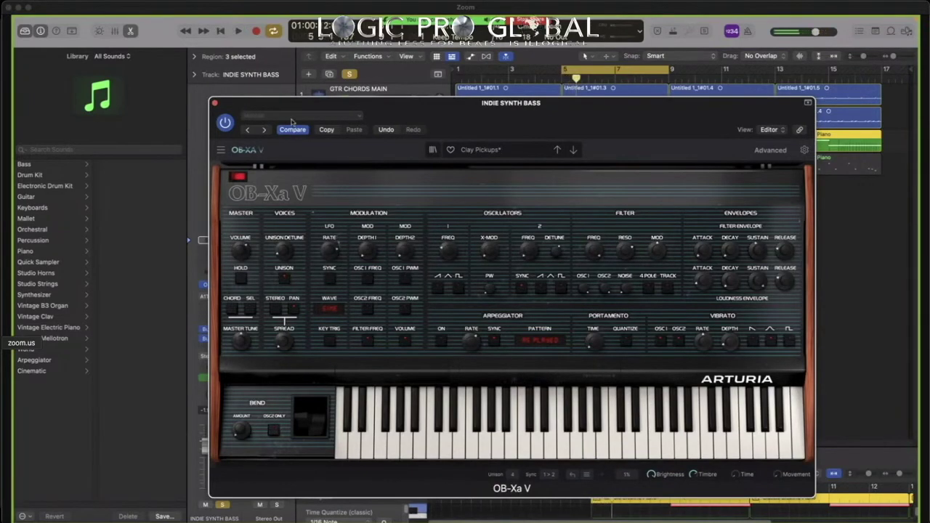
left_click_drag(278, 107, 289, 74)
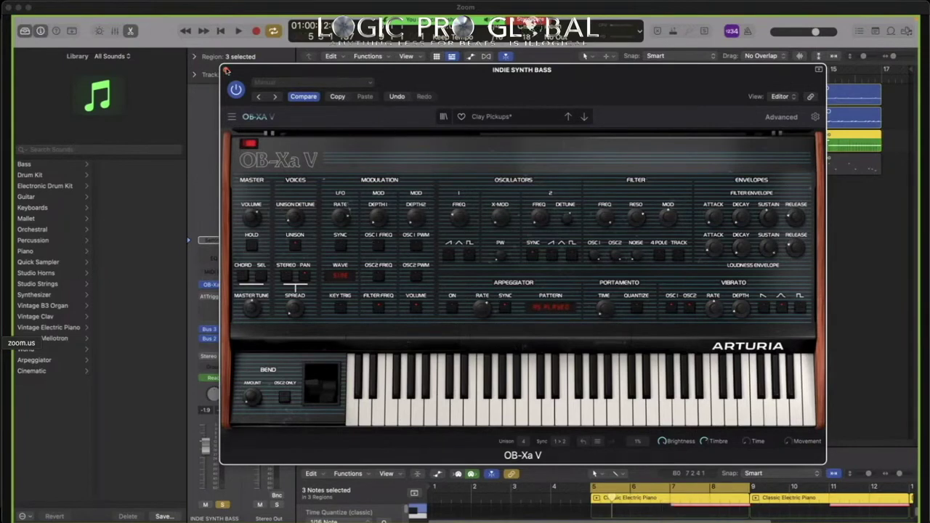
left_click(226, 71)
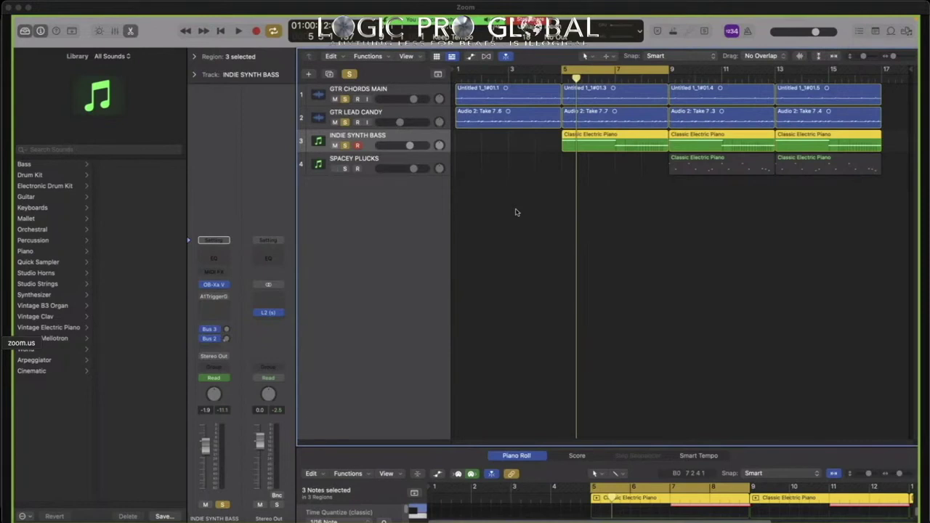
Step: Shift the loop range slightly and restart playback from the loop start
key("space")
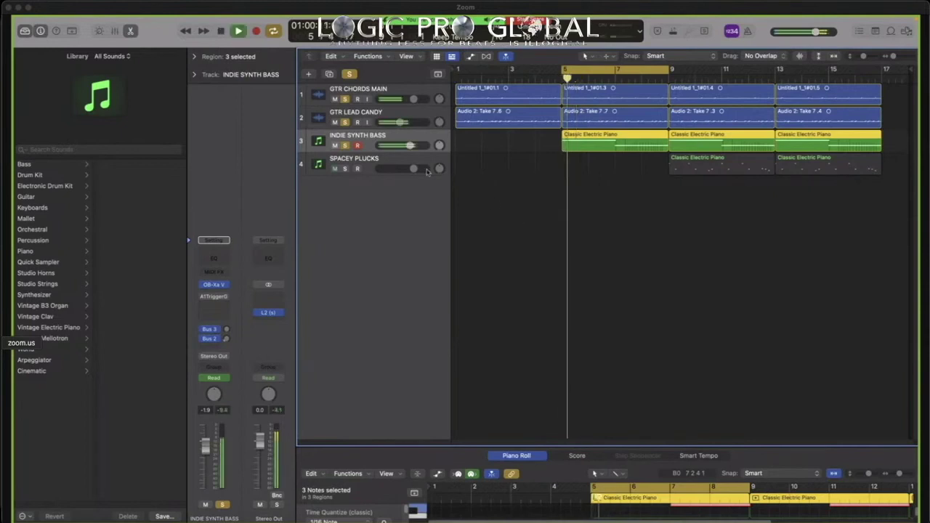
key("space")
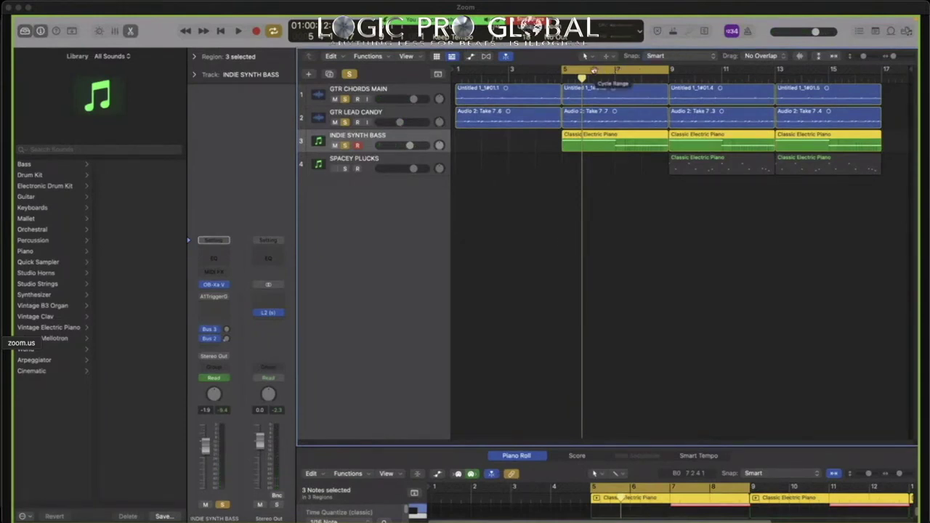
left_click_drag(596, 69, 591, 69)
key("space")
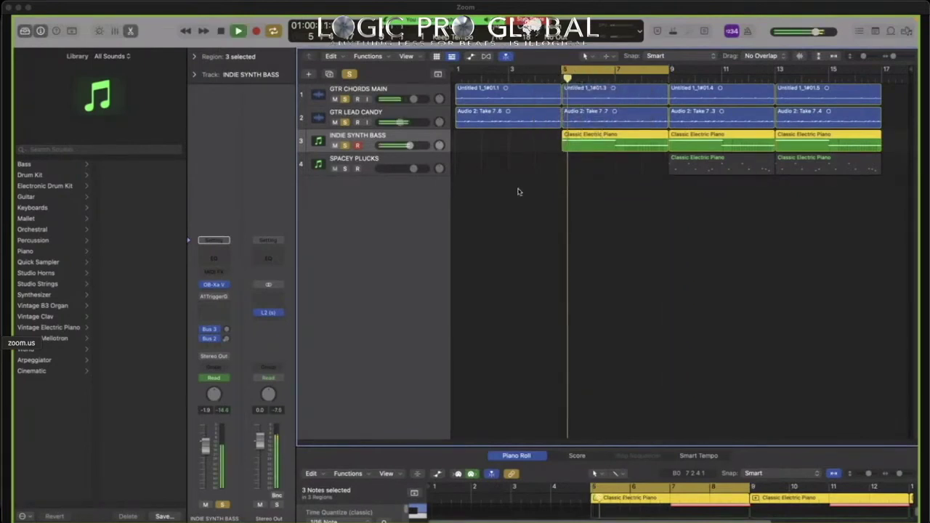
Step: Unsolo both guitar tracks, stop the bass, and open its A1TriggerGate (Like A SideChain 03)
left_click(344, 122)
left_click(344, 99)
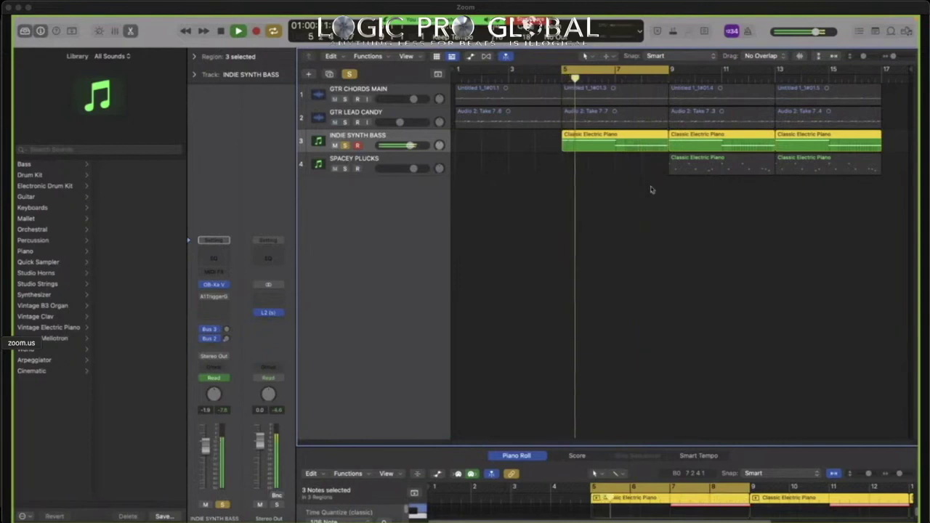
key("space")
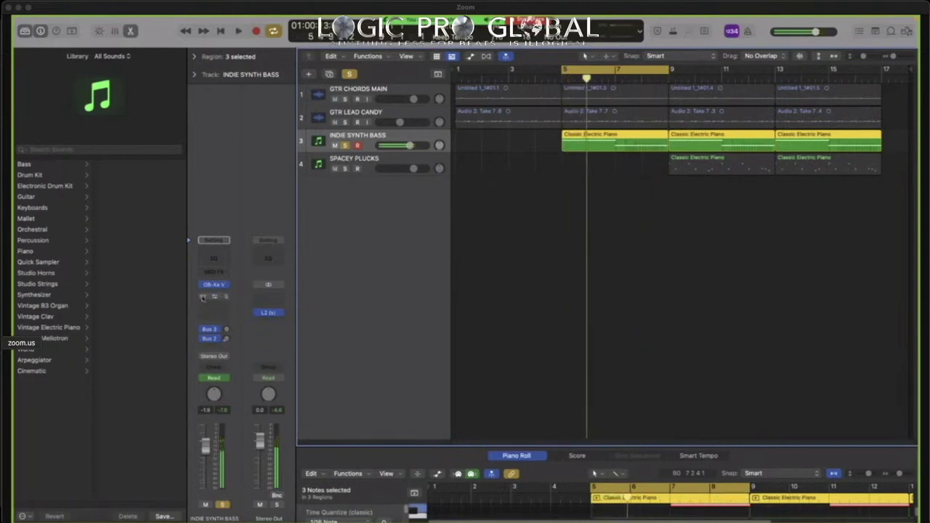
left_click(211, 297)
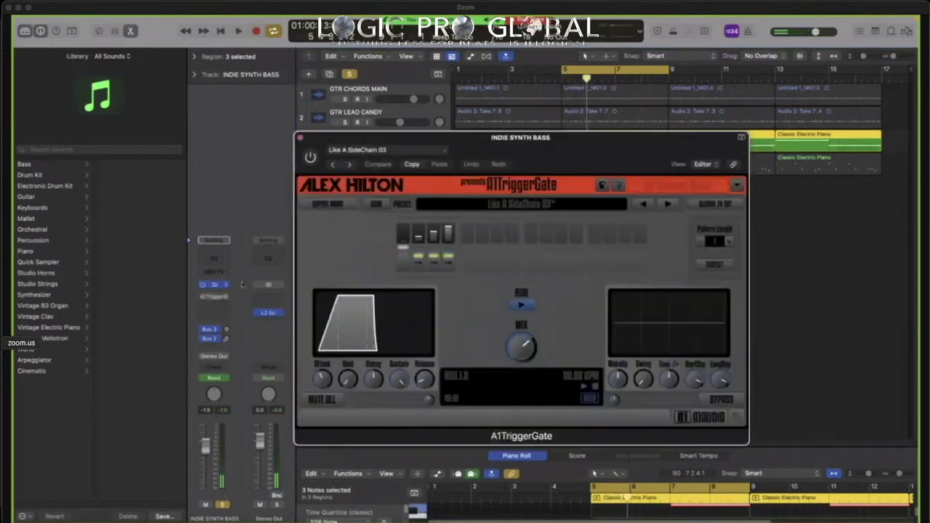
Step: Move the A1TriggerGate window down to reveal tracks 3–4 and the SPACEY PLUCKS regions
mouse_move(206, 298)
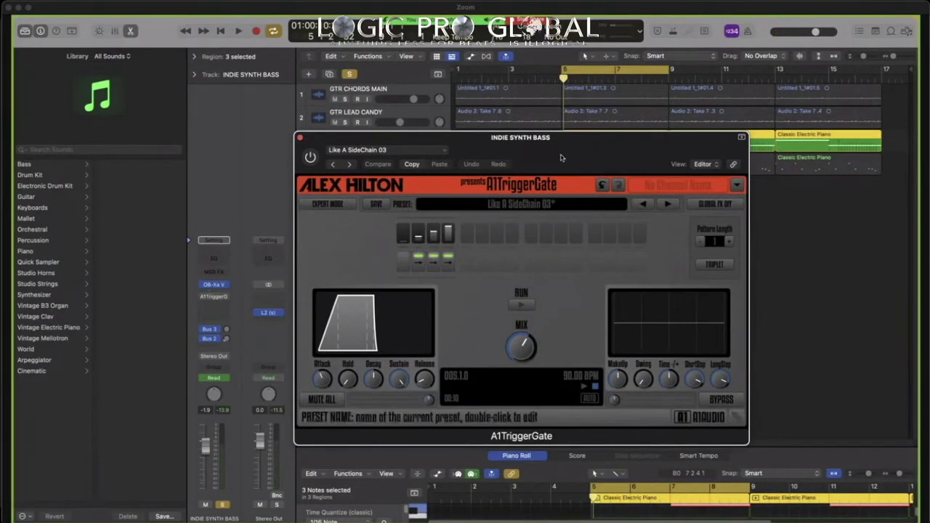
left_click_drag(523, 174, 663, 196)
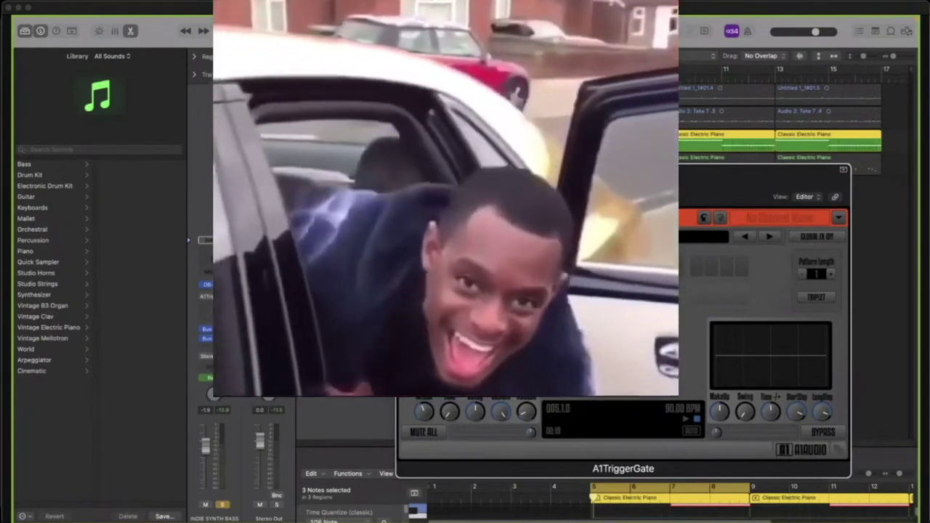
left_click_drag(654, 170, 631, 160)
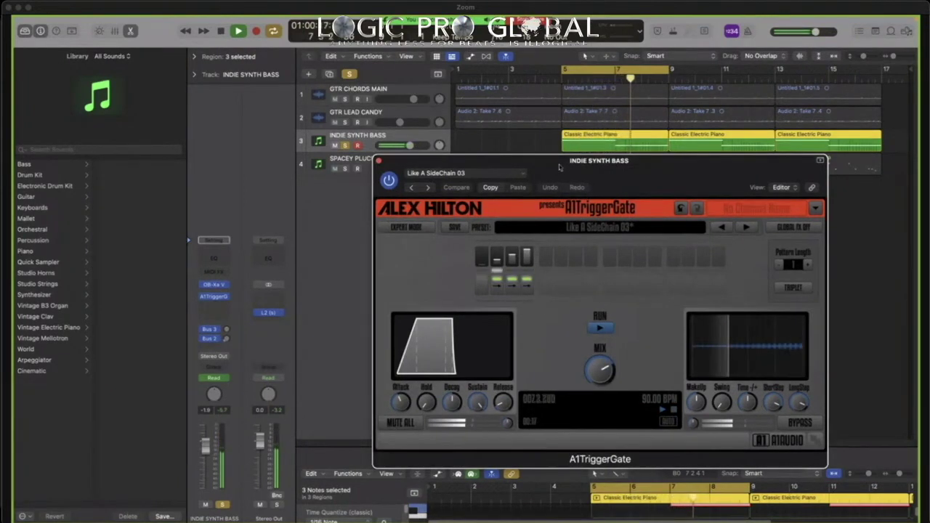
left_click_drag(558, 195, 564, 268)
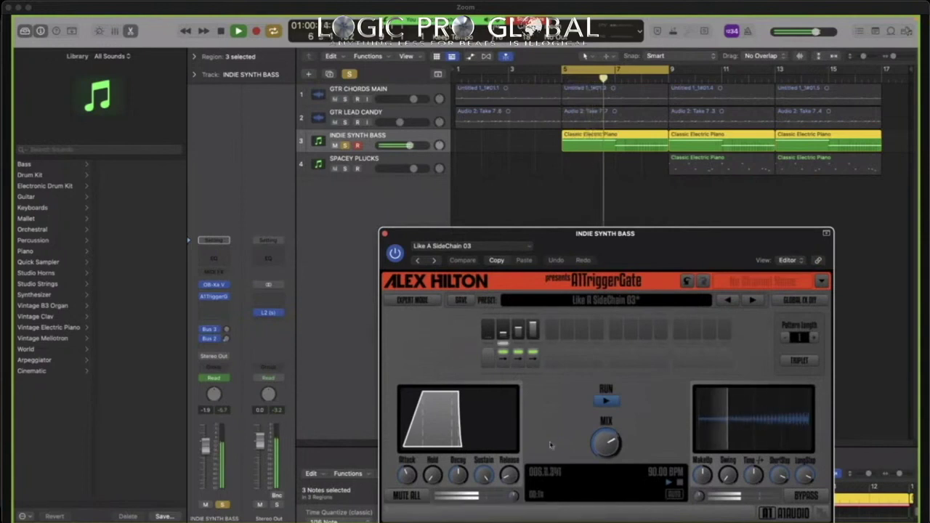
Step: Toggle the automation lanes, close A1TriggerGate, stop playback and unsolo INDIE SYNTH BASS
key("a")
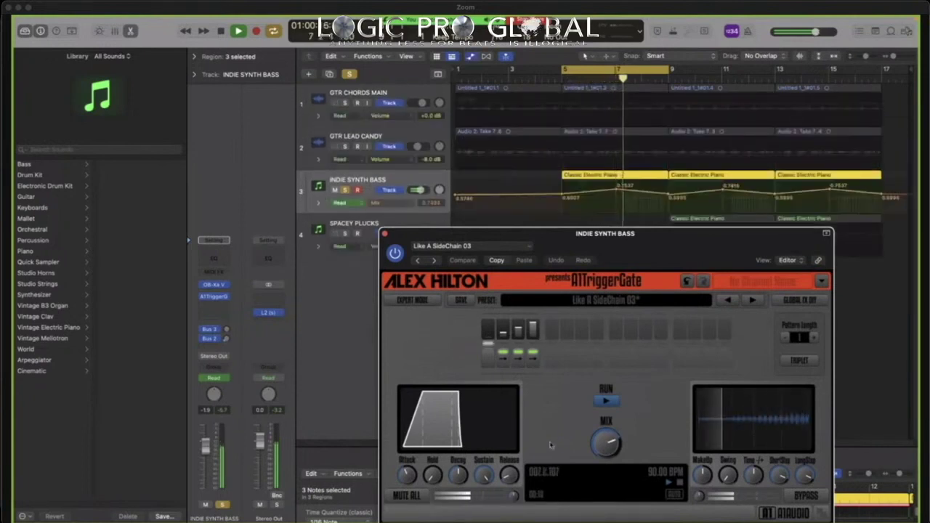
key("a")
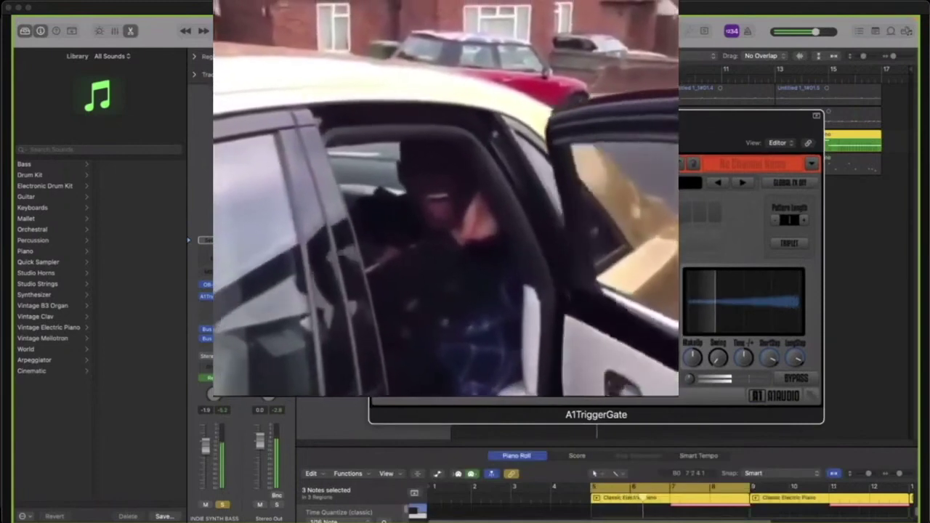
key("super+w")
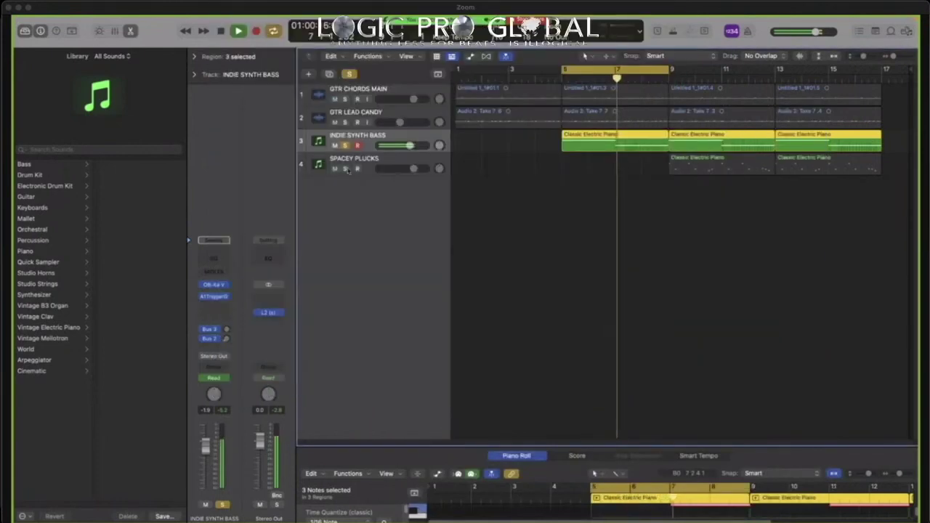
key("space")
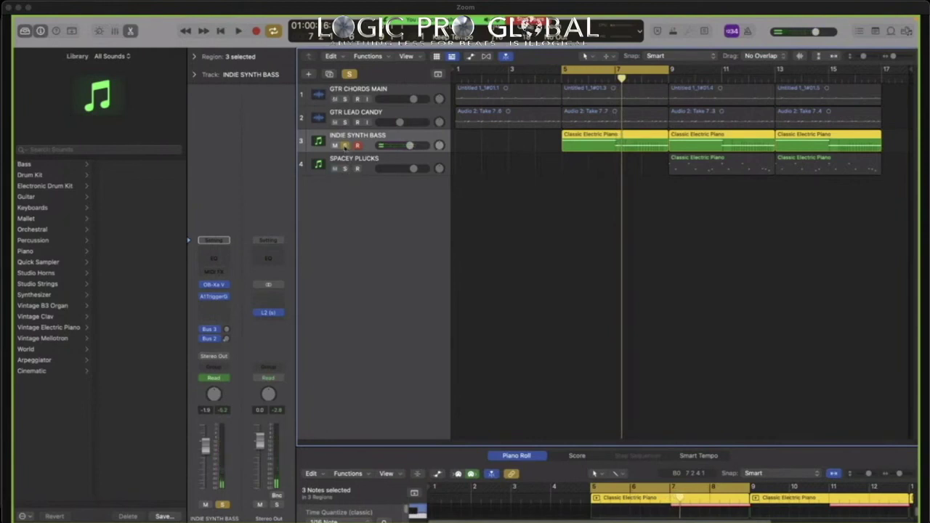
left_click(345, 146)
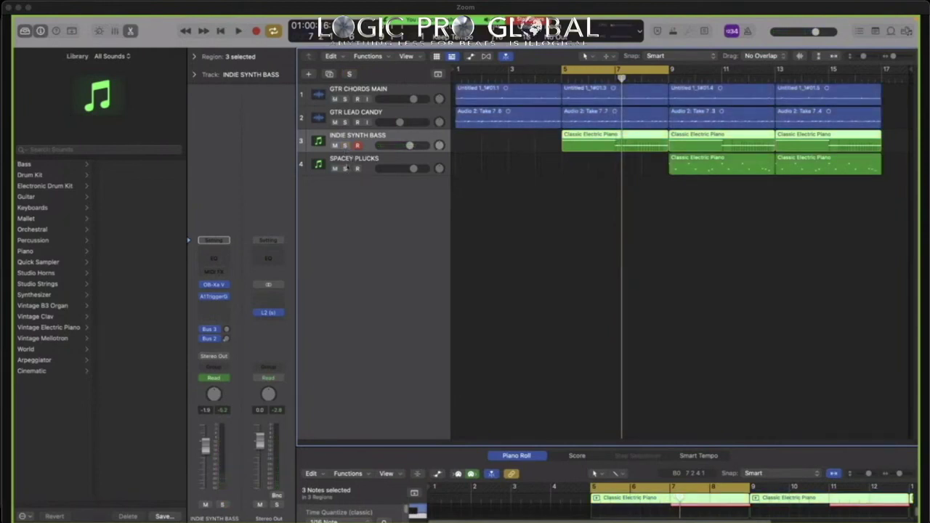
Step: Select SPACEY PLUCKS, move the loop to bars 9–13, and open its Prophet-5 V (Ambell Keys)
left_click(357, 163)
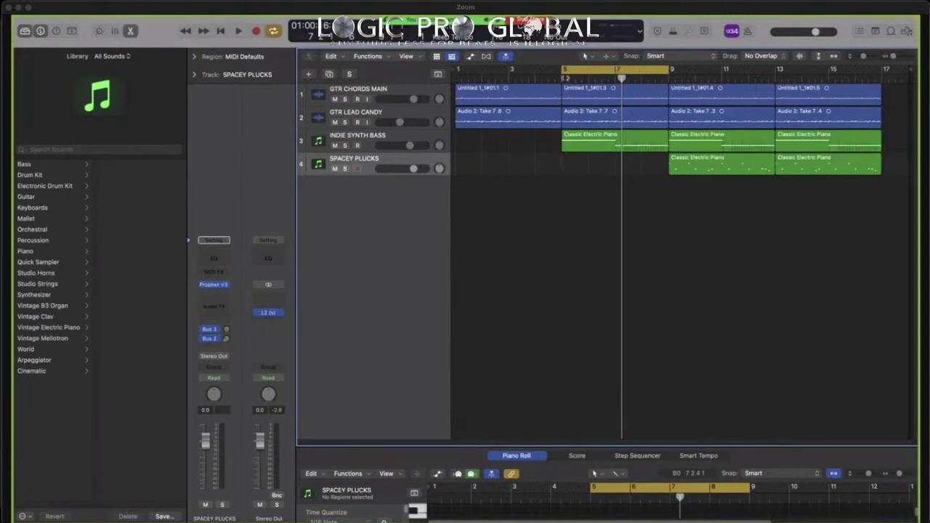
key("space")
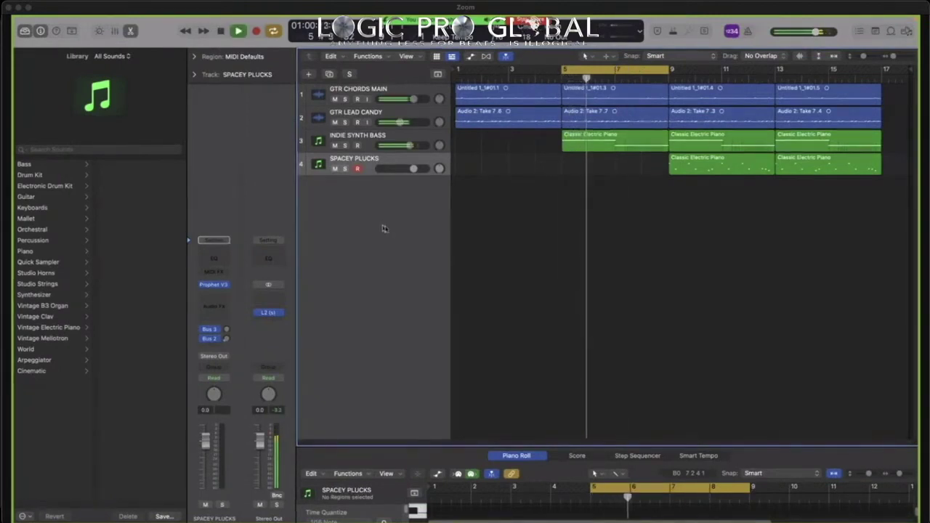
key("space")
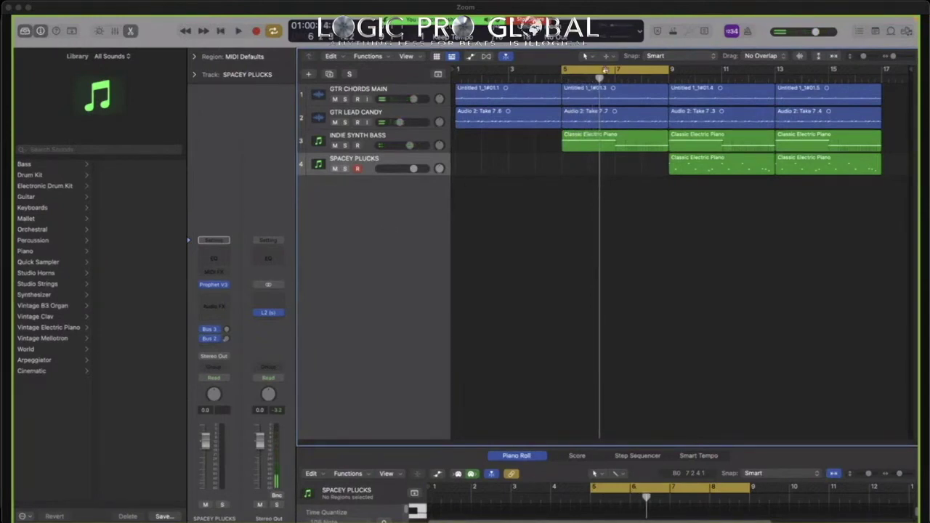
left_click_drag(604, 70, 709, 70)
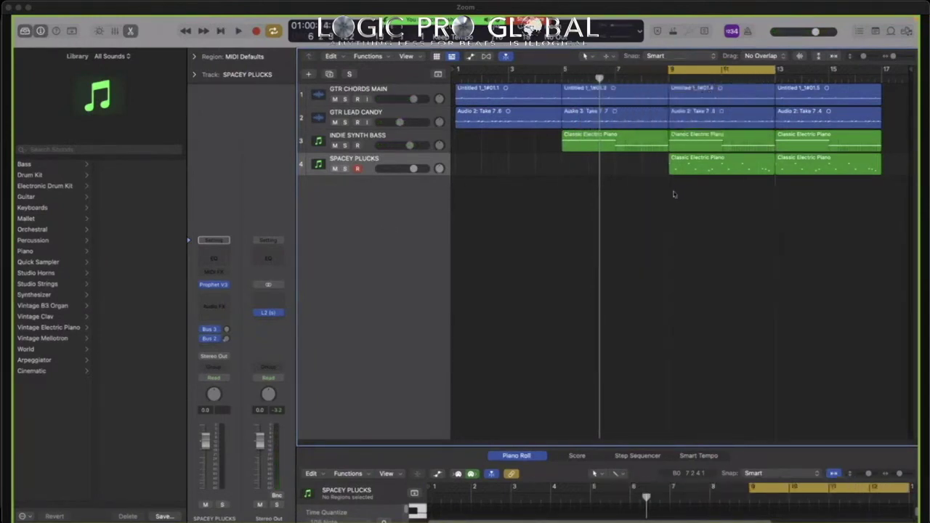
left_click(372, 167)
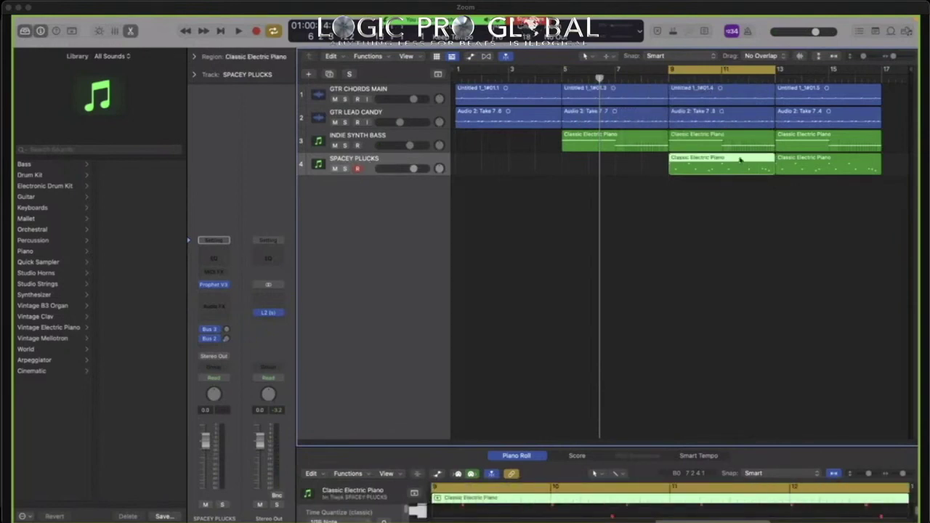
left_click(214, 286)
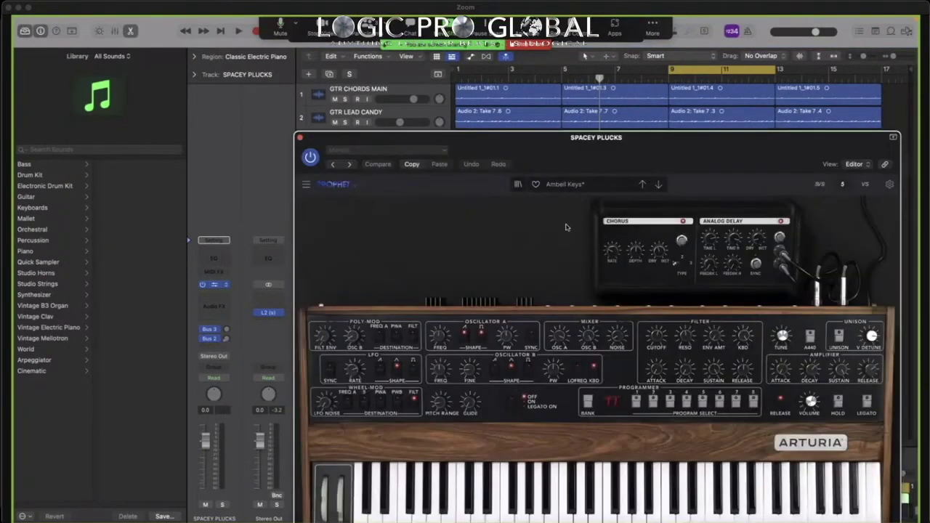
Step: Solo SPACEY PLUCKS and play its Prophet V pluck sound, then close the synth window
left_click_drag(631, 145, 611, 116)
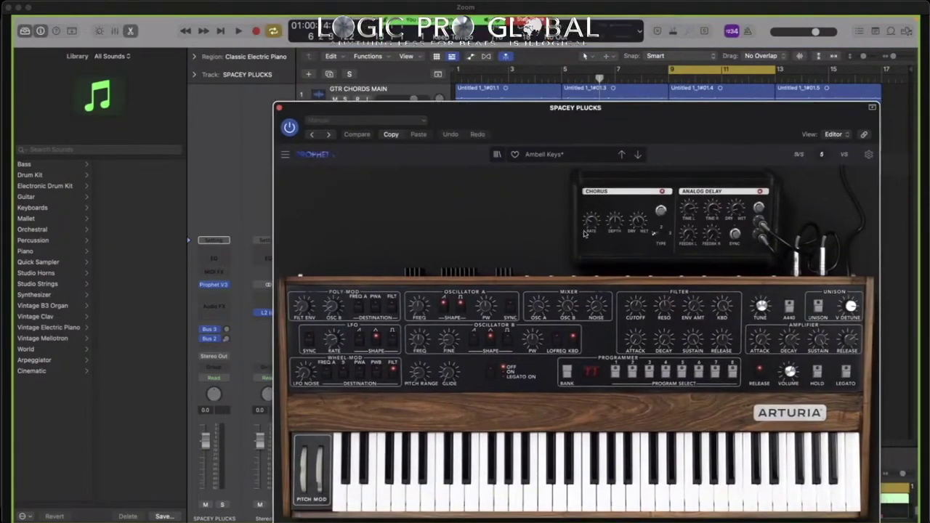
left_click_drag(681, 127, 674, 97)
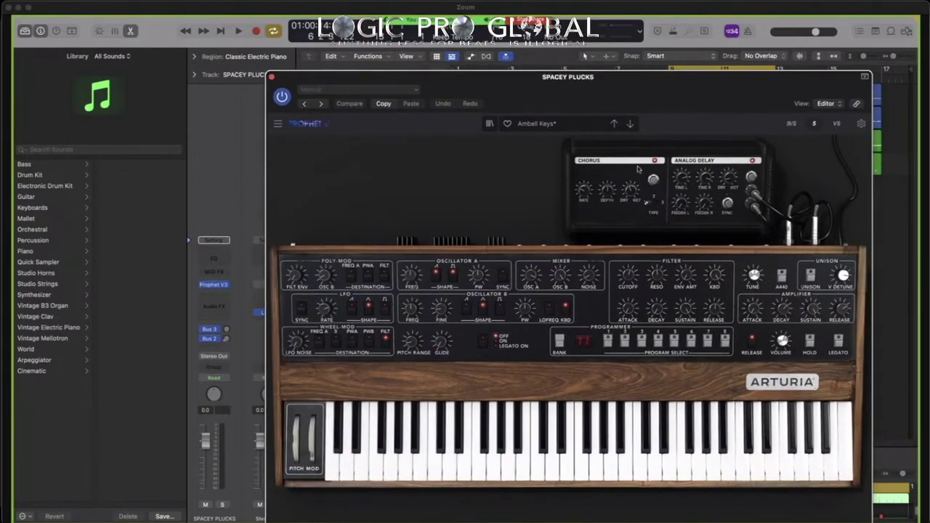
left_click_drag(645, 82, 647, 191)
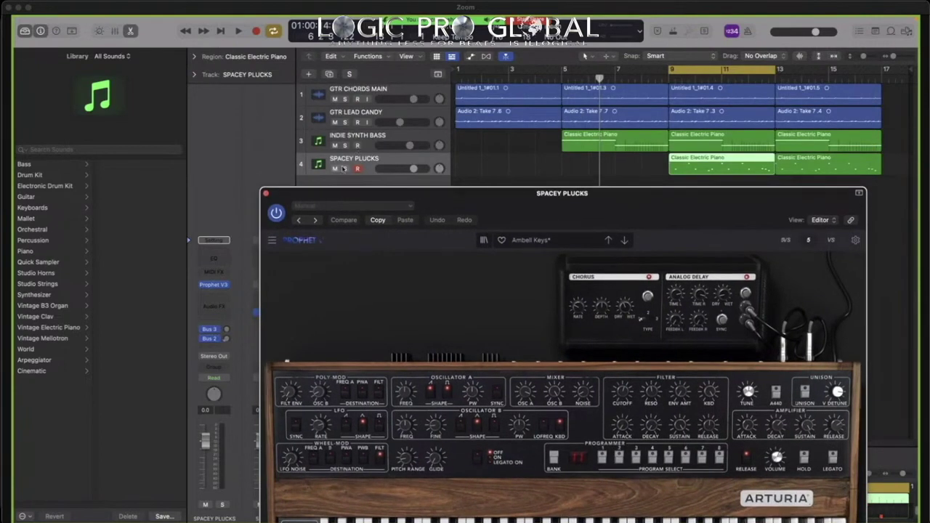
left_click(345, 169)
key("space")
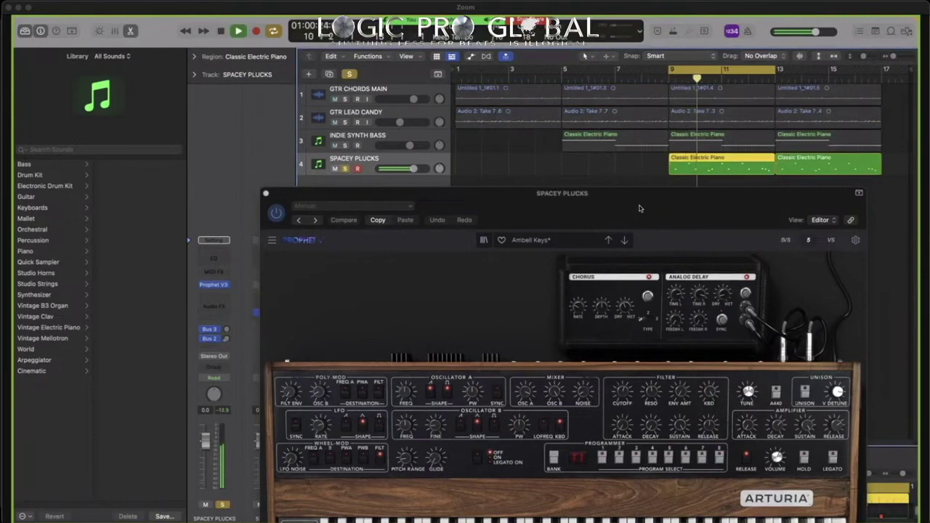
left_click_drag(659, 203, 661, 192)
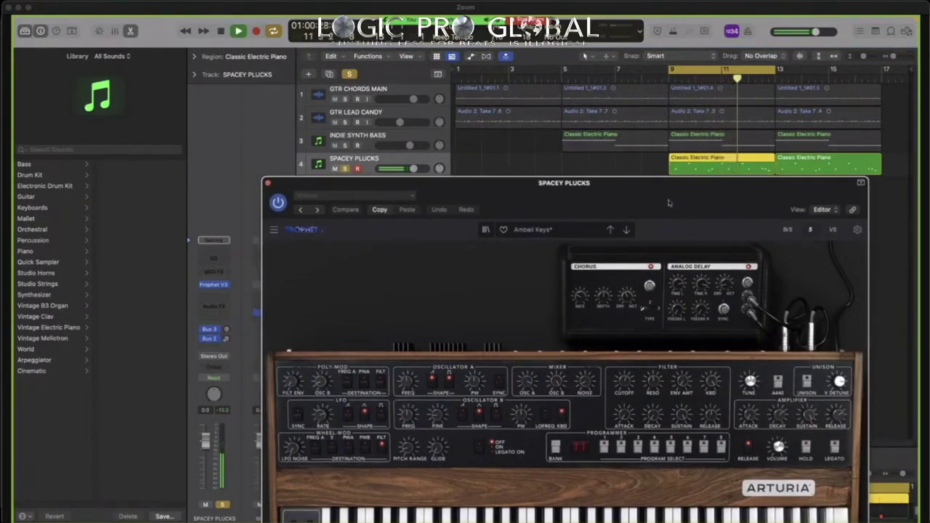
left_click_drag(689, 200, 690, 88)
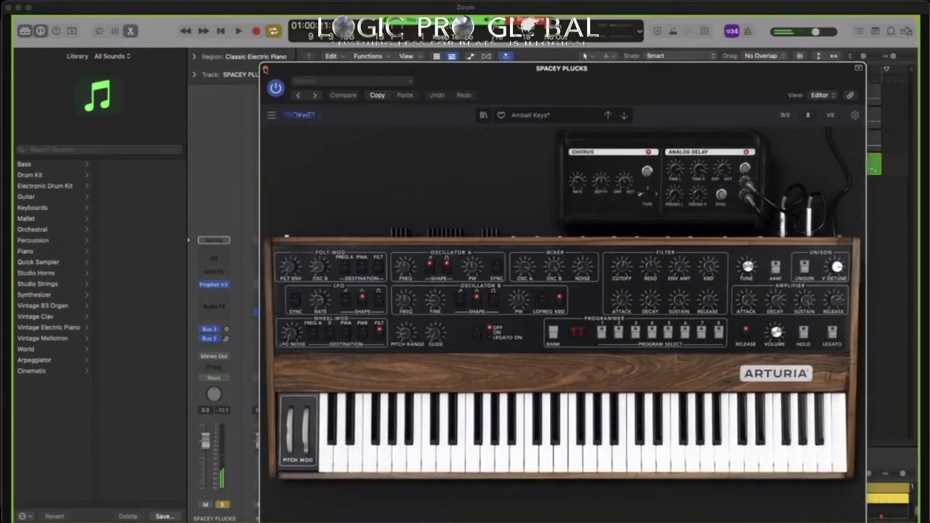
left_click(266, 70)
Step: Unsolo SPACEY PLUCKS and play the full four-track mix through the bars 9–13 loop
left_click(344, 169)
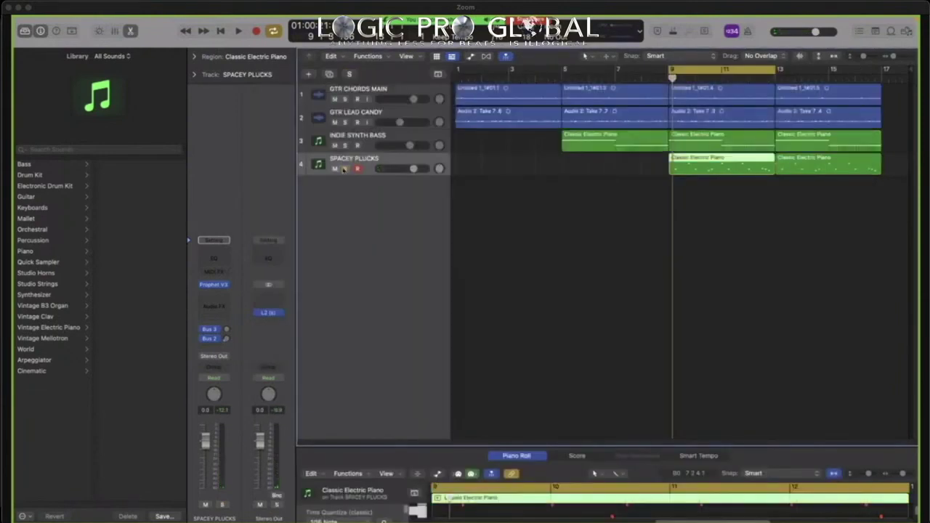
key("space")
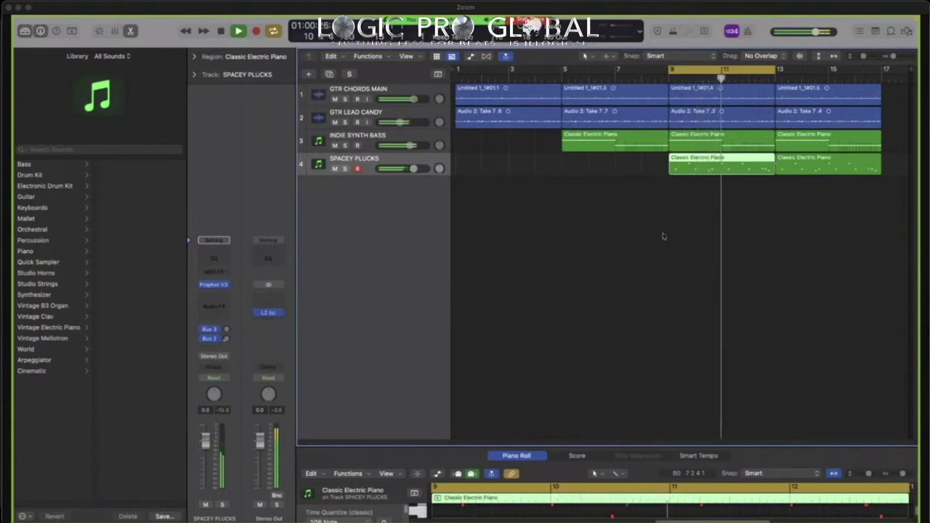
key("space")
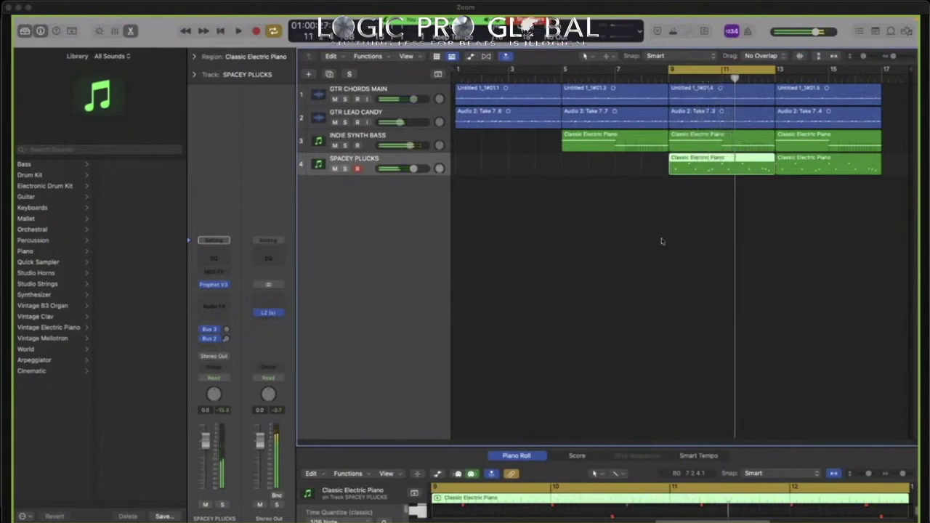